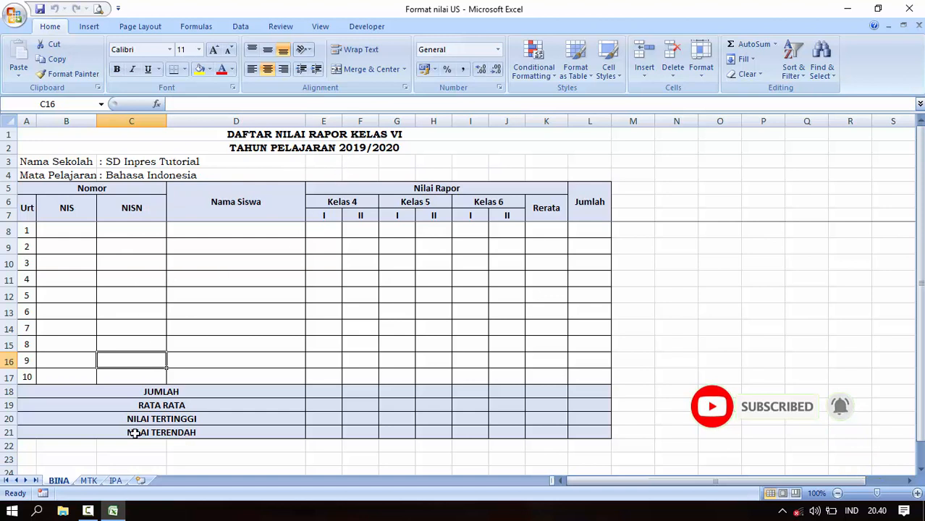
Compare the subject header lines on the BINA, MTK and IPA sheets.
left_click(119, 178)
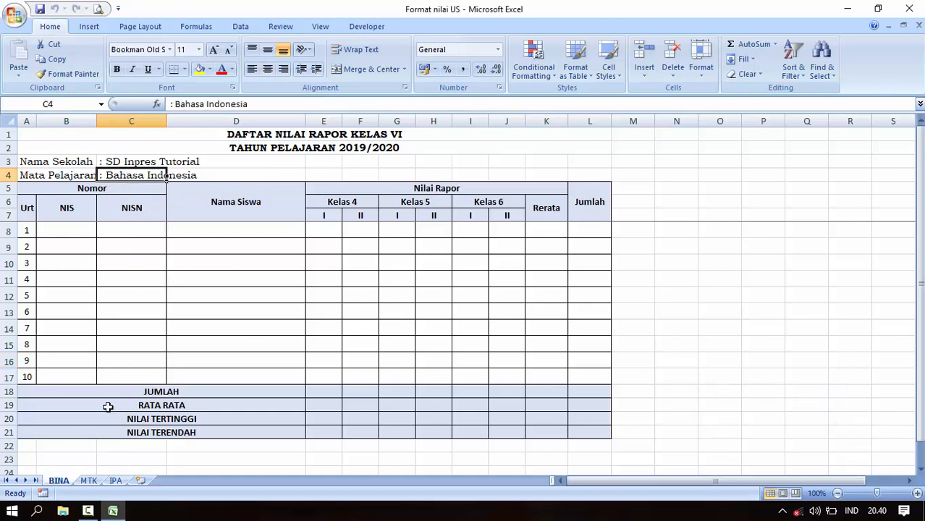
left_click(88, 481)
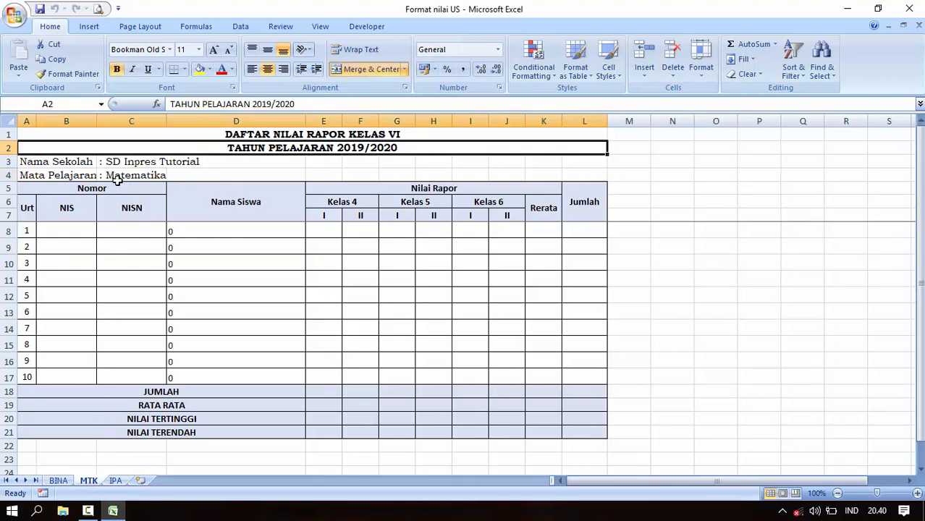
left_click(118, 176)
left_click(115, 481)
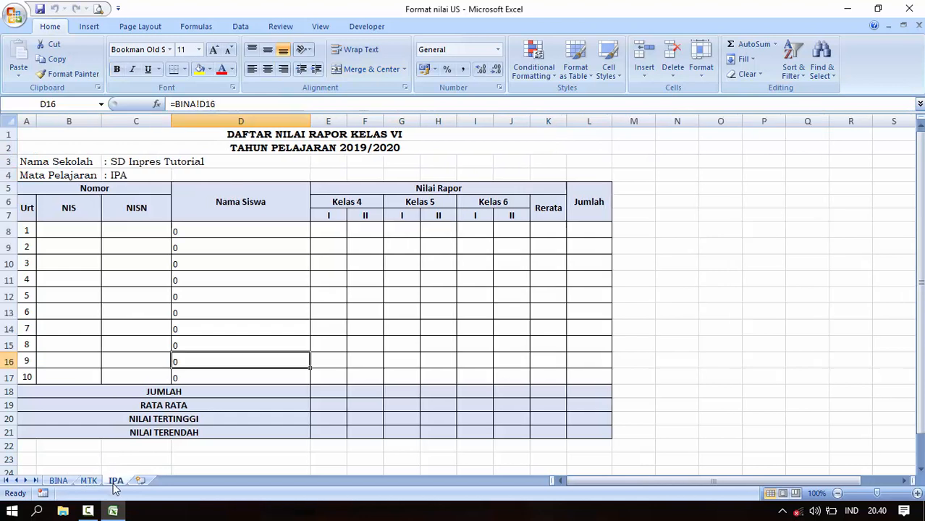
left_click(130, 176)
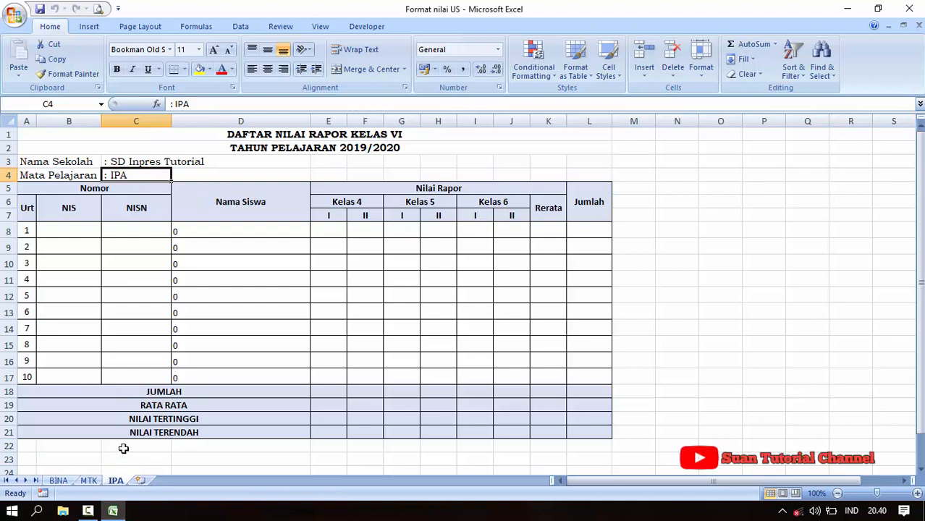
left_click(58, 481)
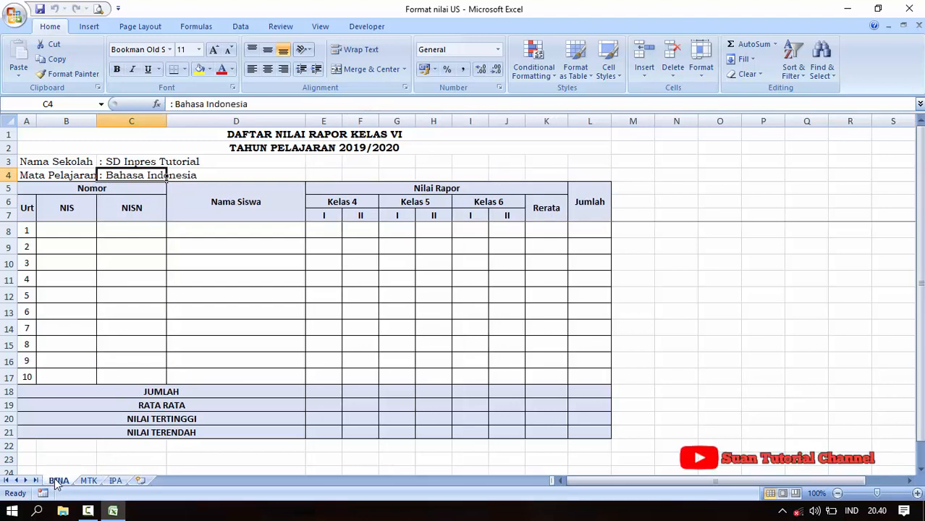
Enter FERDIAN in D8 and TOMMY in D9 of BINA's Nama Siswa column.
left_click(195, 231)
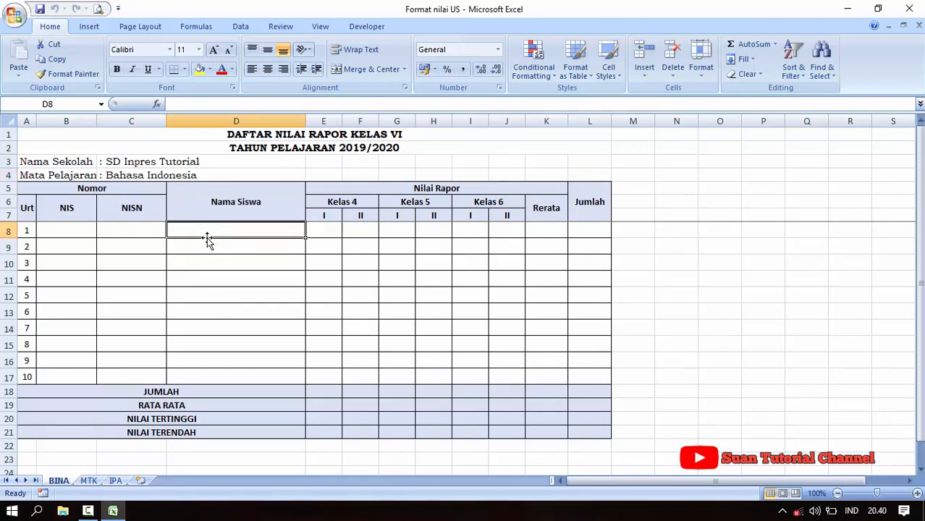
type("fe")
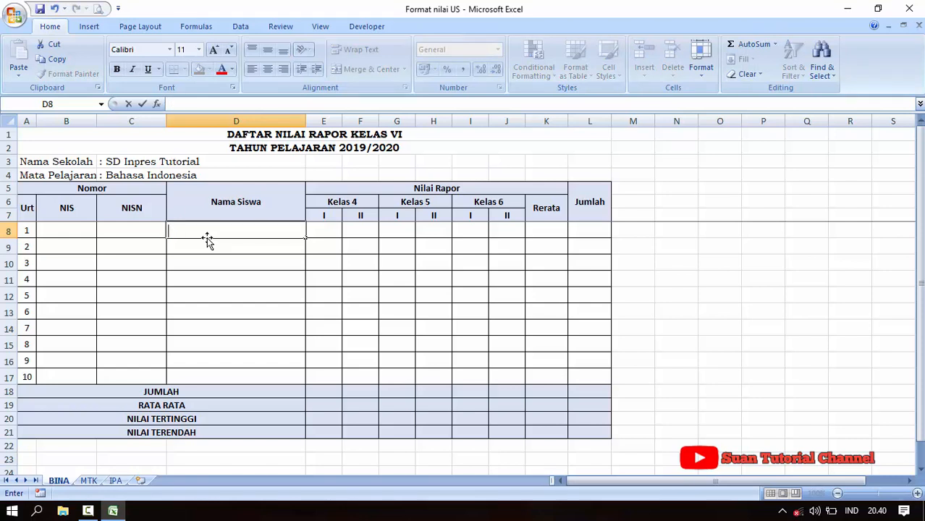
type("FERDIAN")
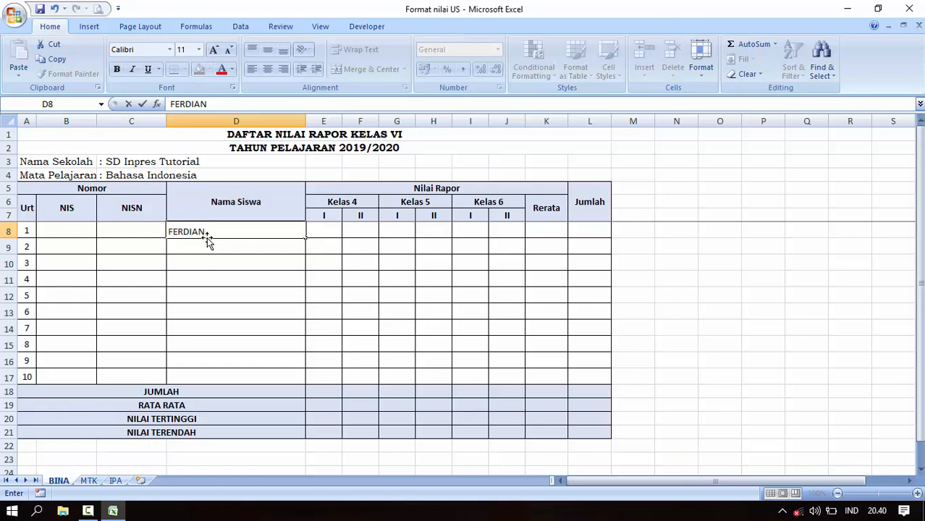
key("Return")
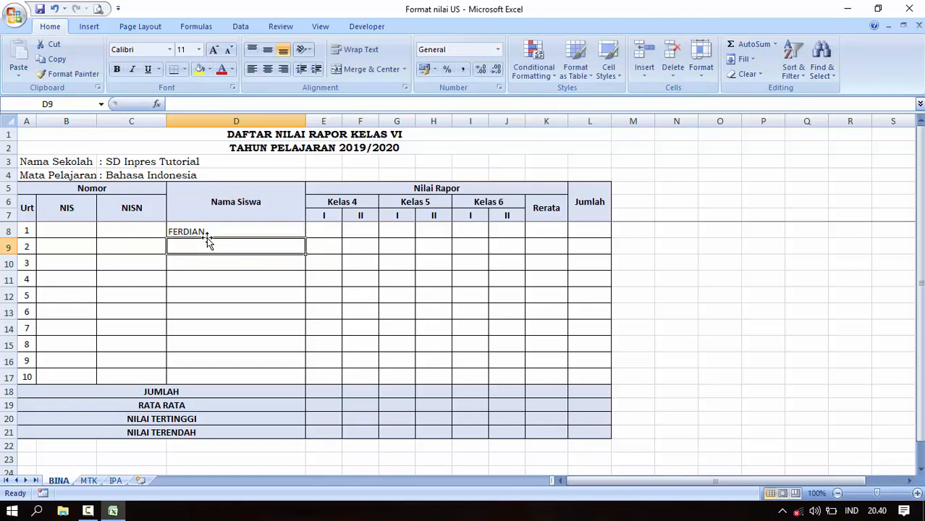
type("TO")
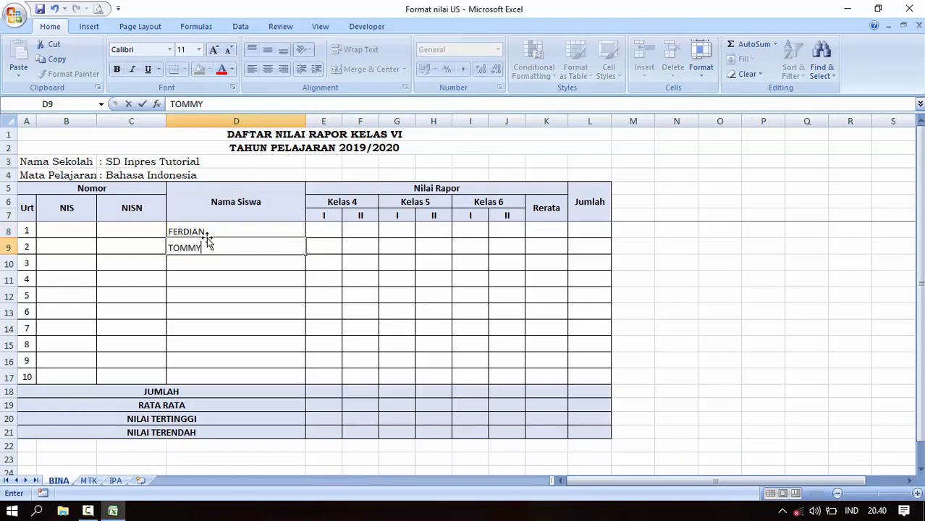
type("MMY")
key("Return")
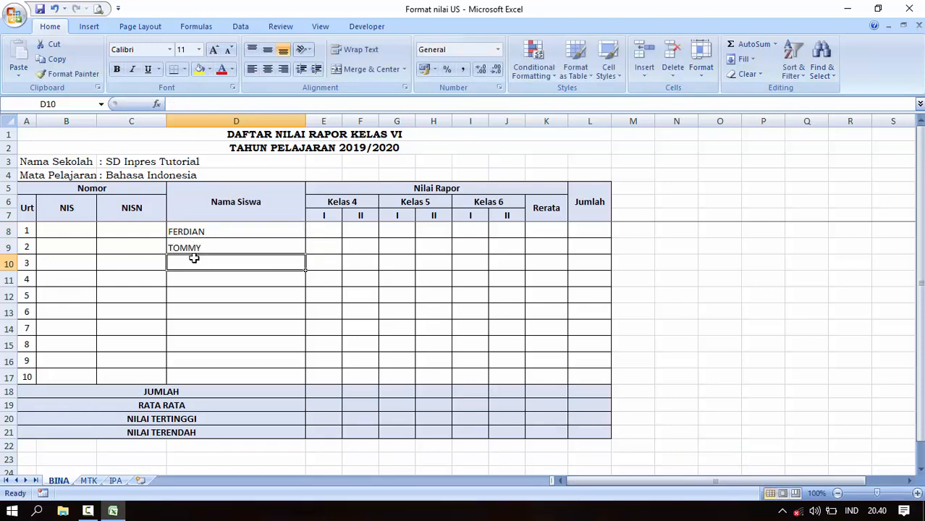
left_click(197, 232)
left_click(196, 246)
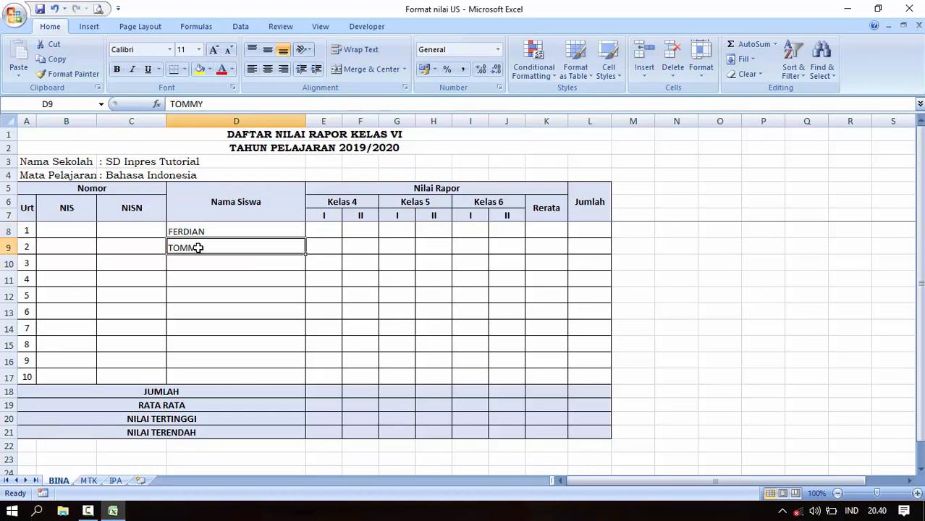
left_click(91, 482)
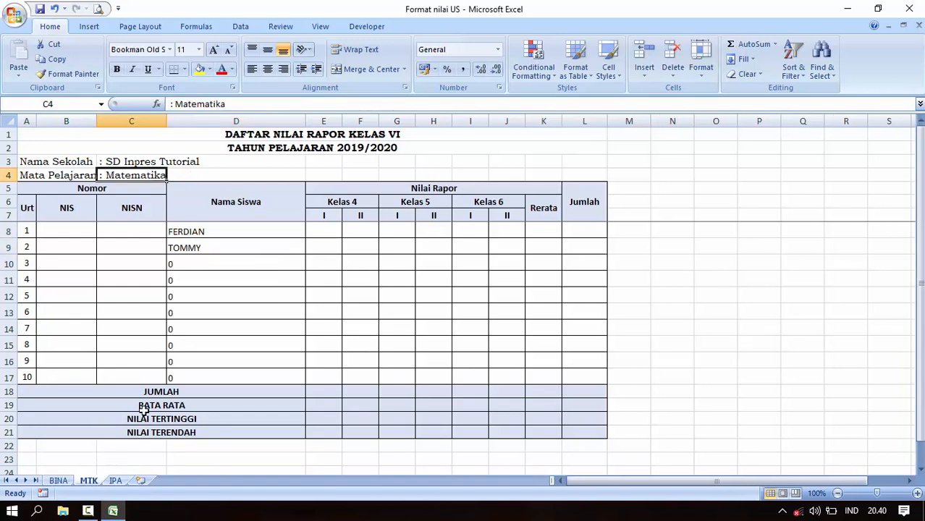
left_click(211, 230)
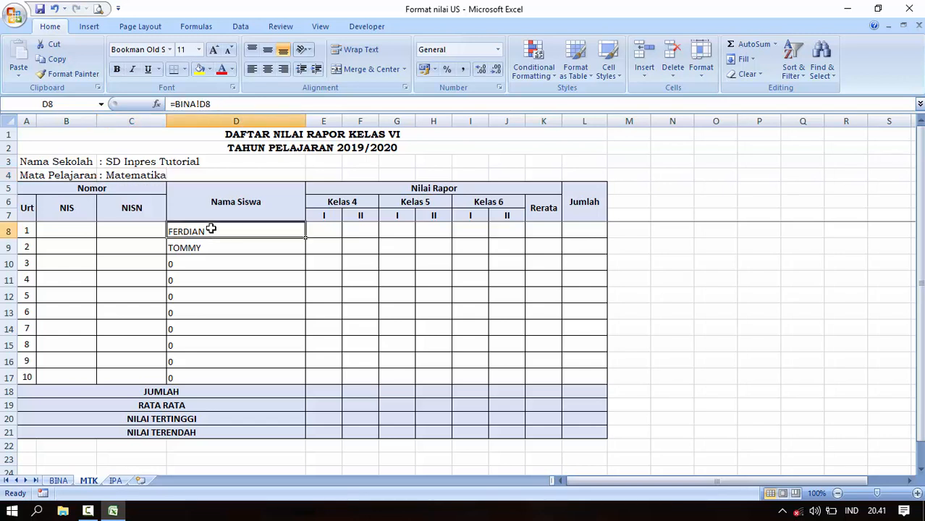
left_click(211, 247)
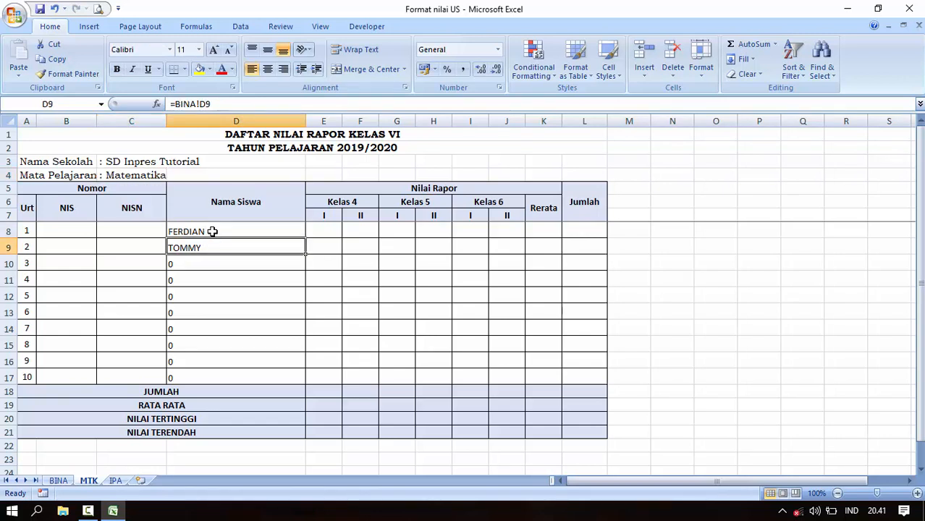
left_click(114, 483)
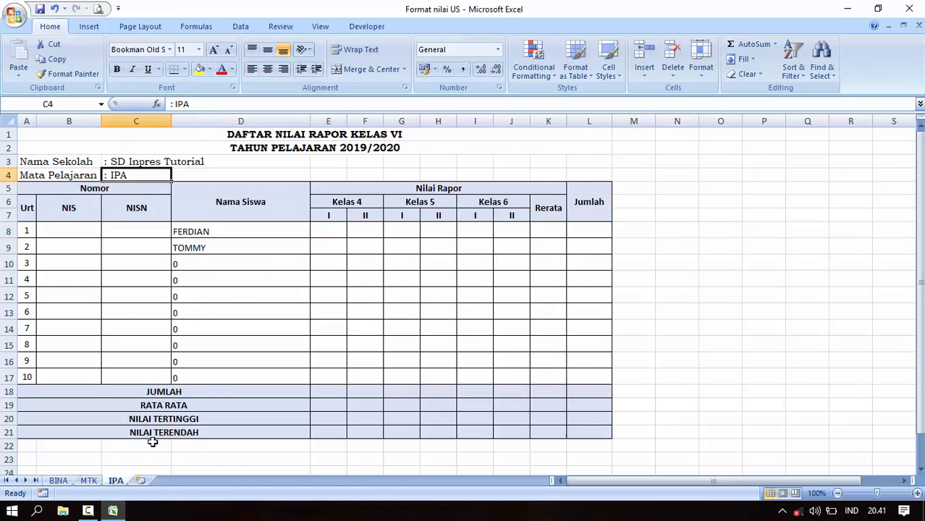
left_click(213, 233)
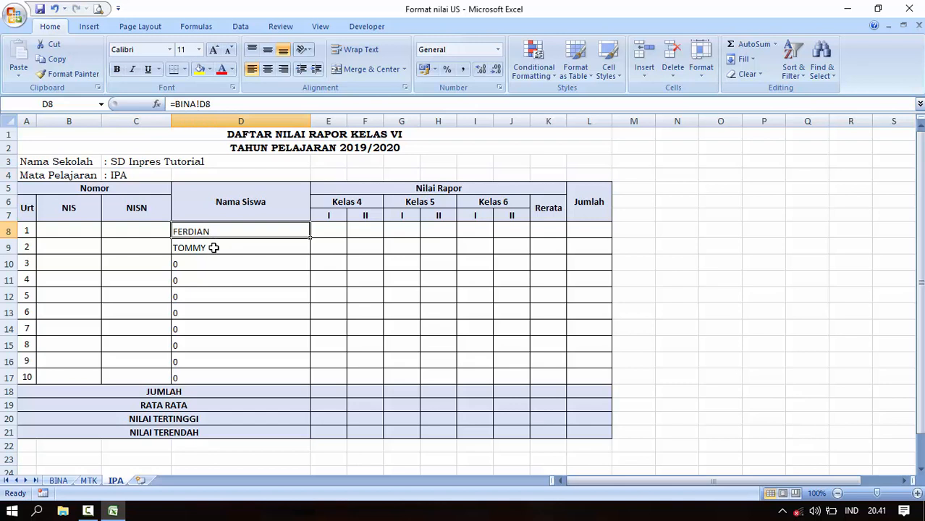
left_click(214, 248)
left_click(215, 232)
left_click(219, 250)
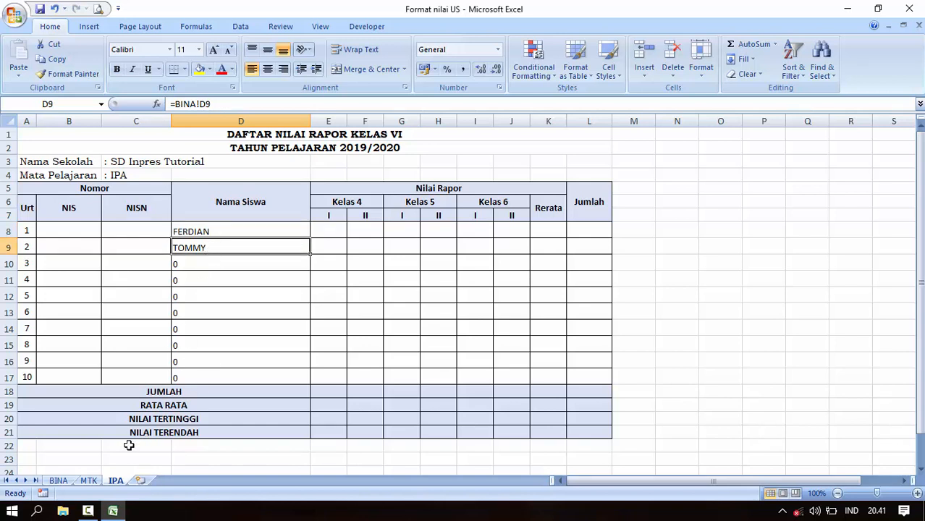
left_click(60, 482)
left_click(189, 268)
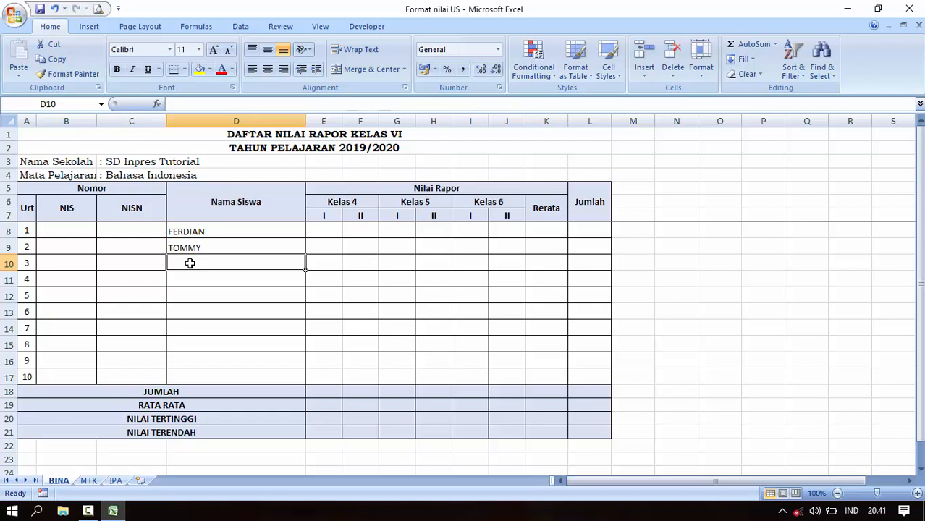
Add ANUGRAH, KURNIAWAN and ALDIO to BINA's Nama Siswa cells D10 to D12.
type("ANUGRAH")
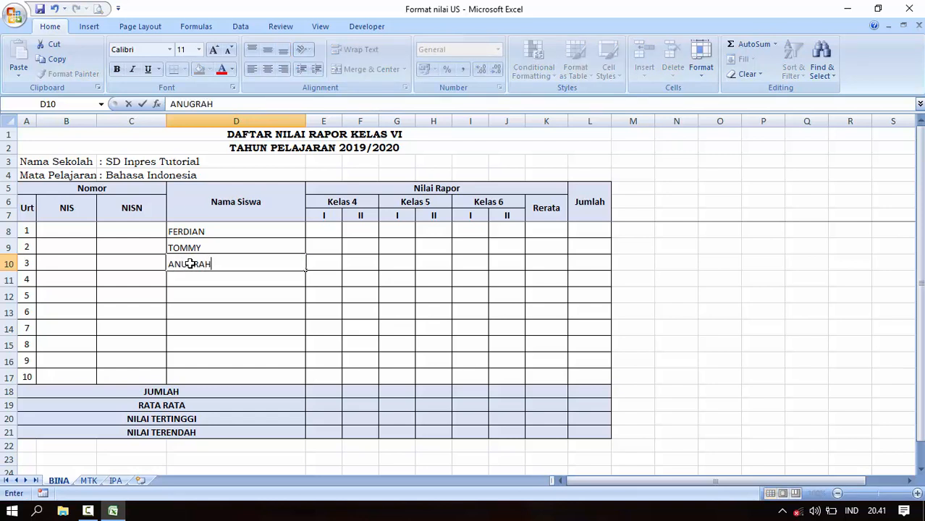
key("Return")
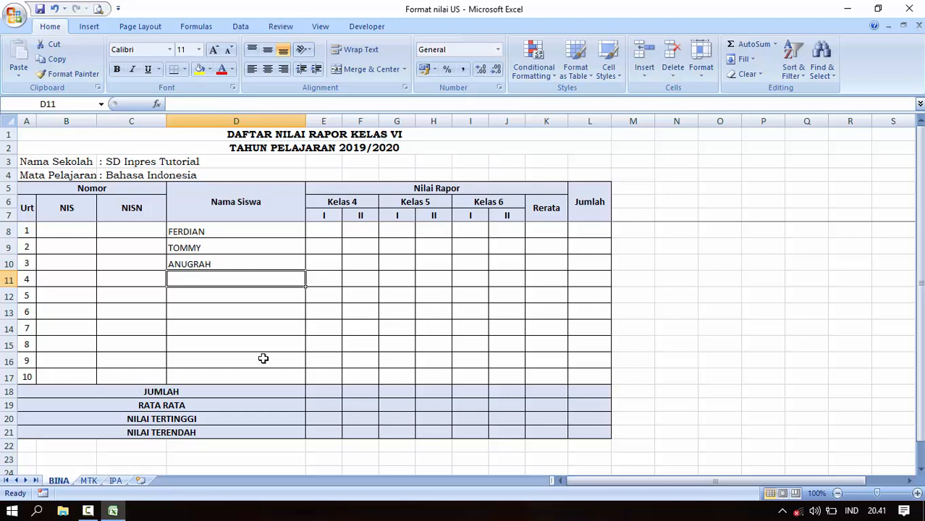
type("KUE")
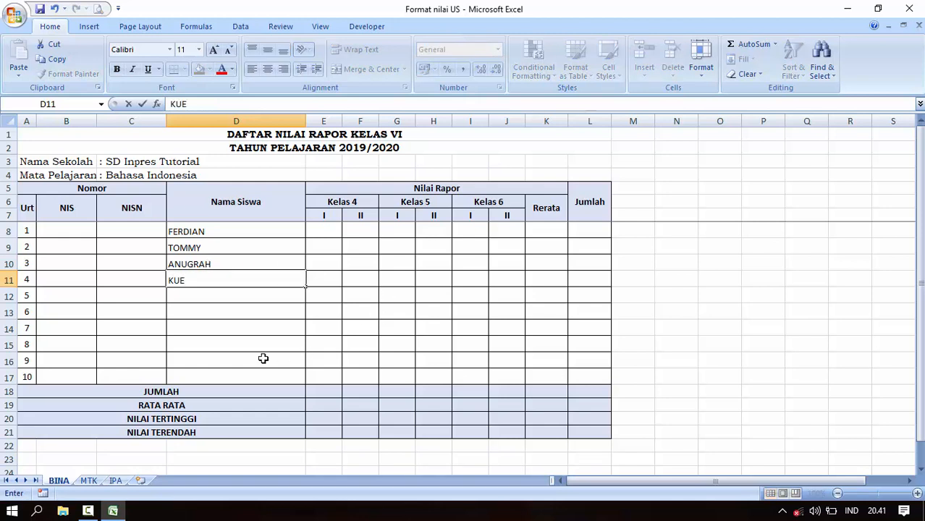
type("NIAWAN")
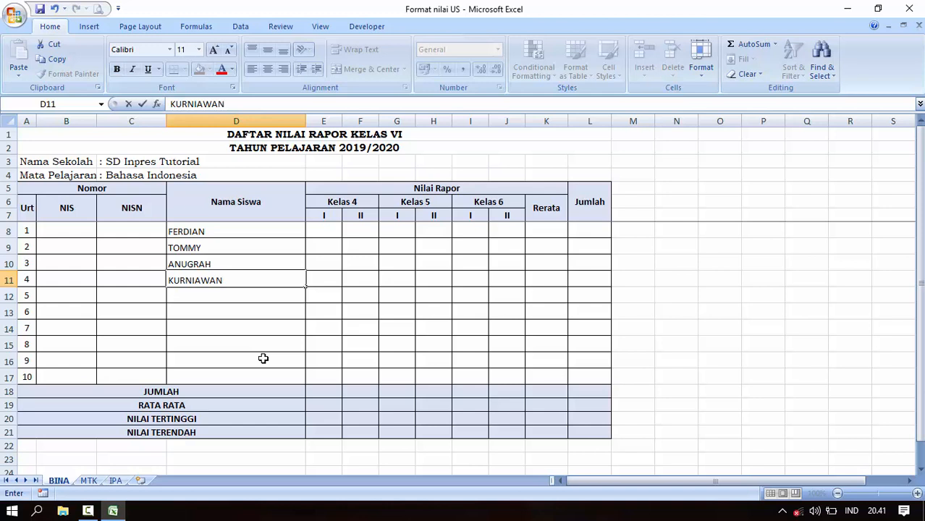
key("Return")
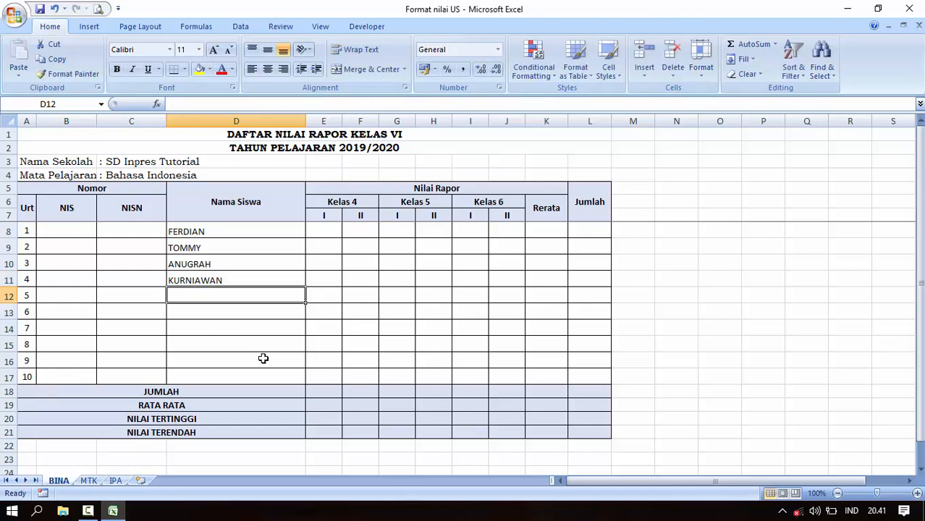
type("ALDIO")
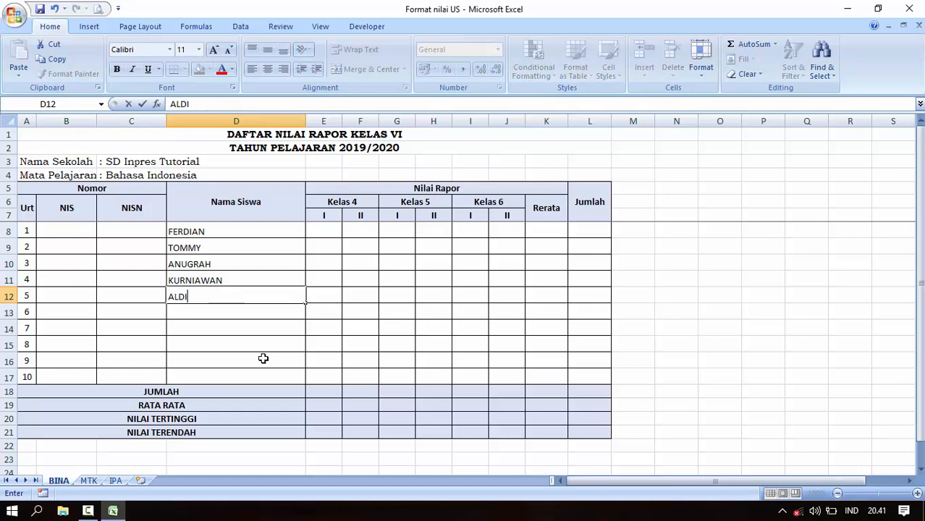
key("Return")
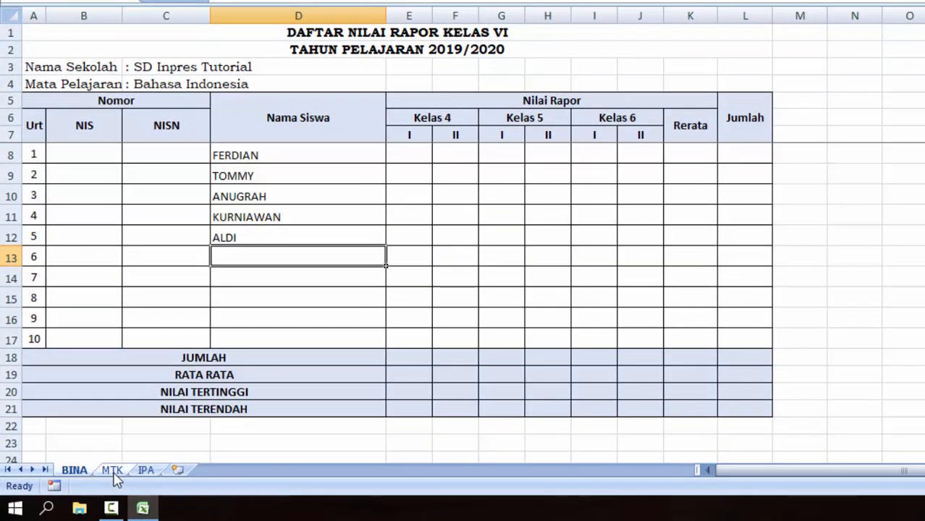
Check that ANUGRAH and KURNIAWAN appear in column D on the MTK and IPA sheets.
left_click(114, 472)
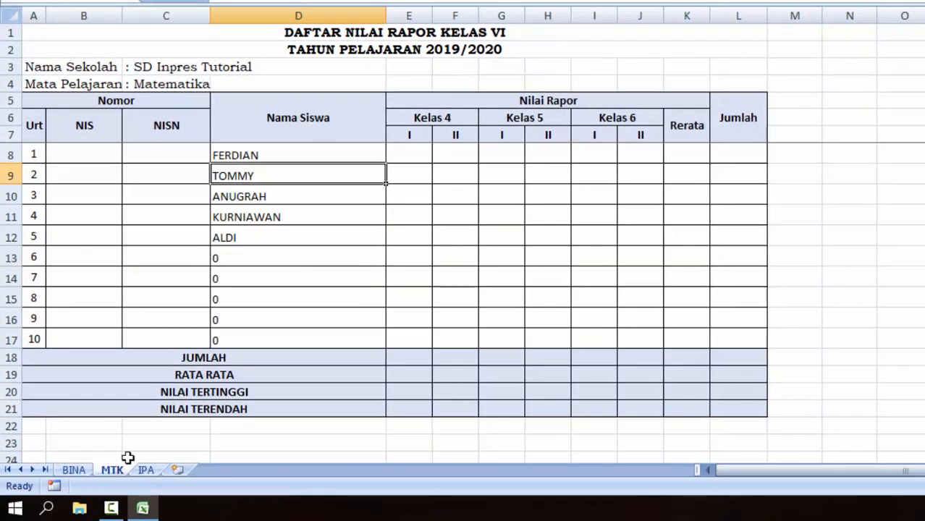
left_click(244, 216)
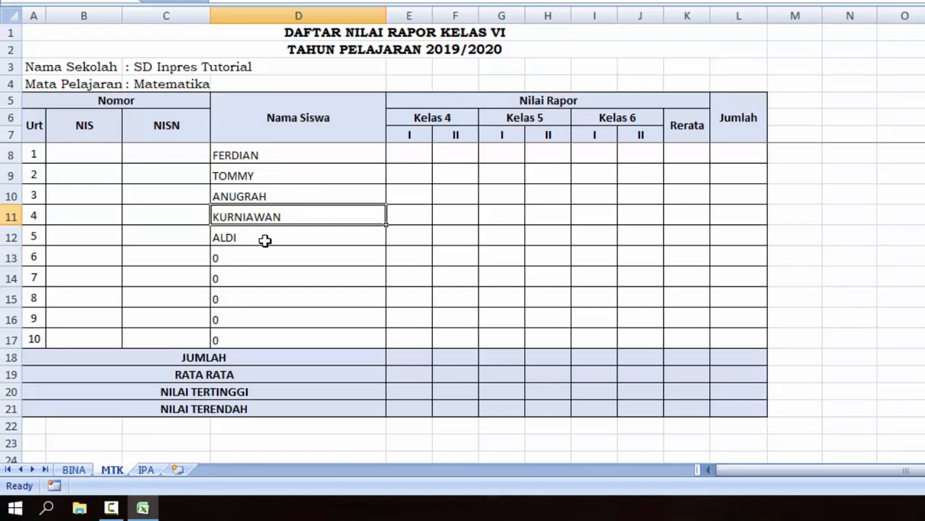
left_click(259, 196)
left_click(258, 215)
left_click(146, 470)
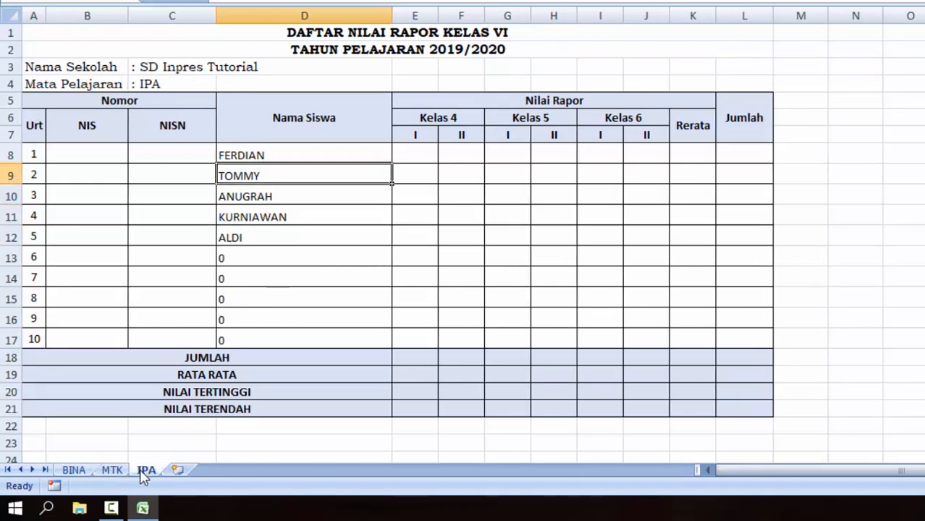
left_click(259, 198)
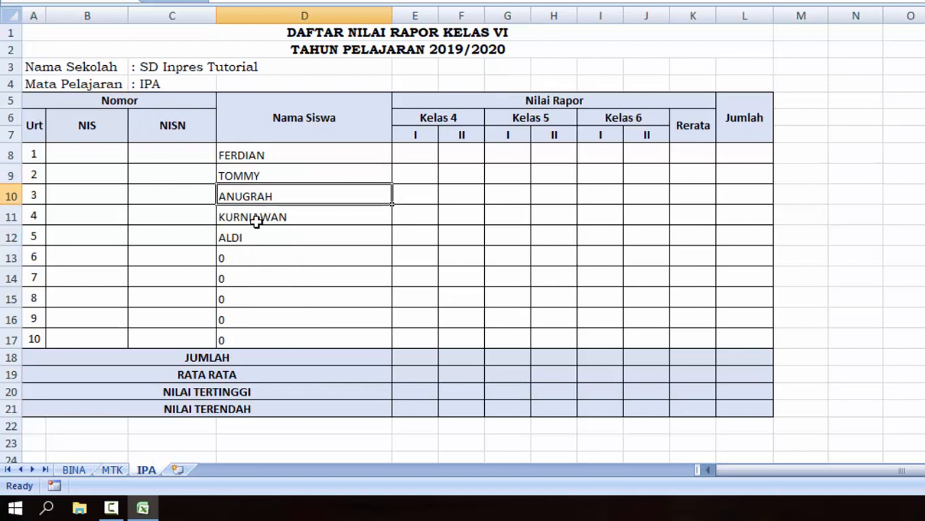
left_click(257, 218)
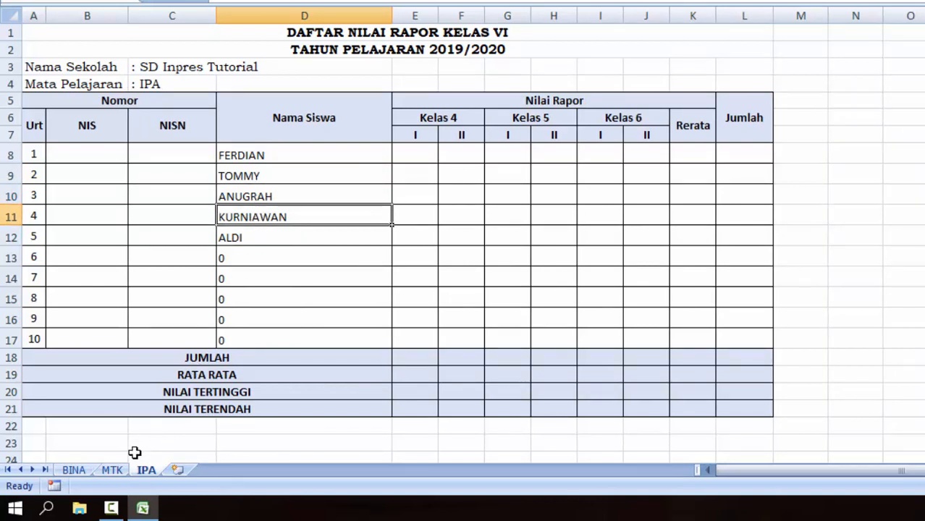
Cycle through the BINA, MTK and IPA sheets again to compare names, ending on IPA.
left_click(73, 472)
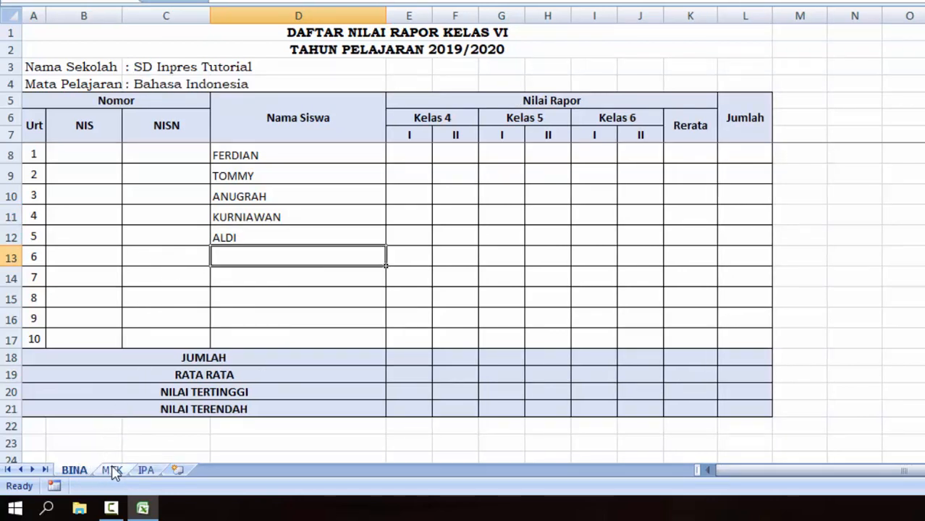
left_click(112, 471)
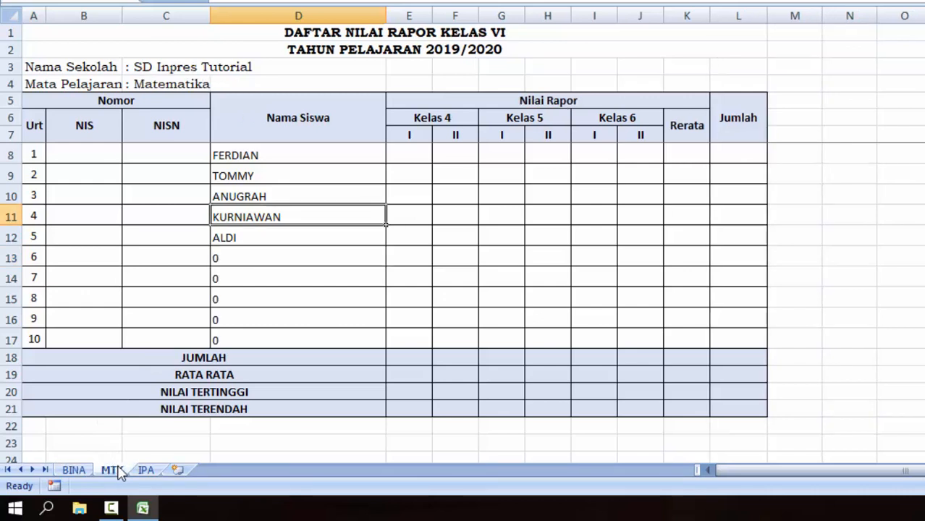
left_click(145, 470)
left_click(85, 471)
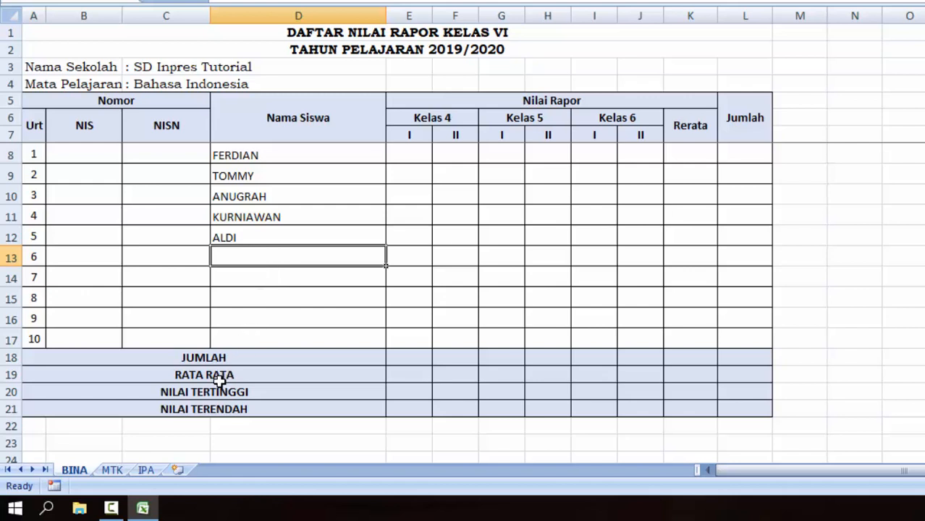
left_click(113, 472)
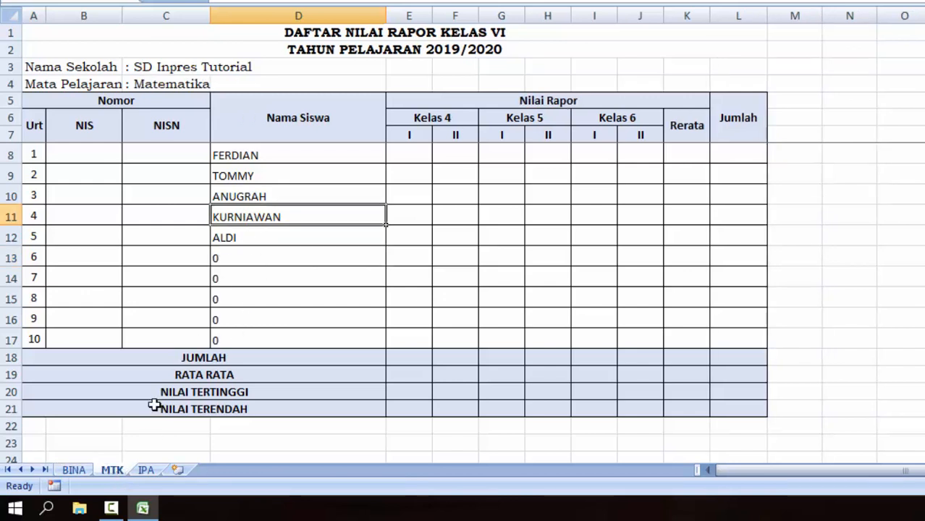
left_click(145, 471)
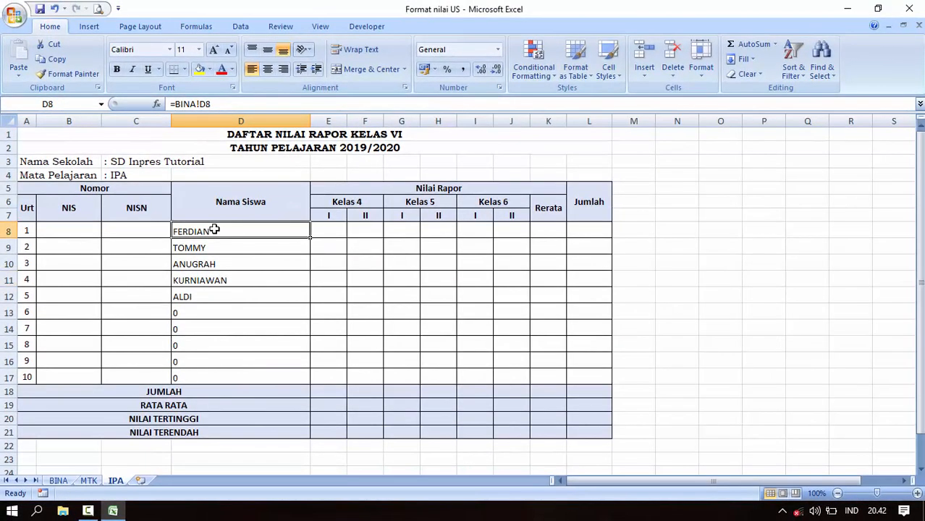
Clear D8:D17 on IPA and MTK and the five names in D8:D12 on BINA.
left_click_drag(260, 167, 254, 352)
left_click_drag(207, 381, 206, 374)
key("Delete")
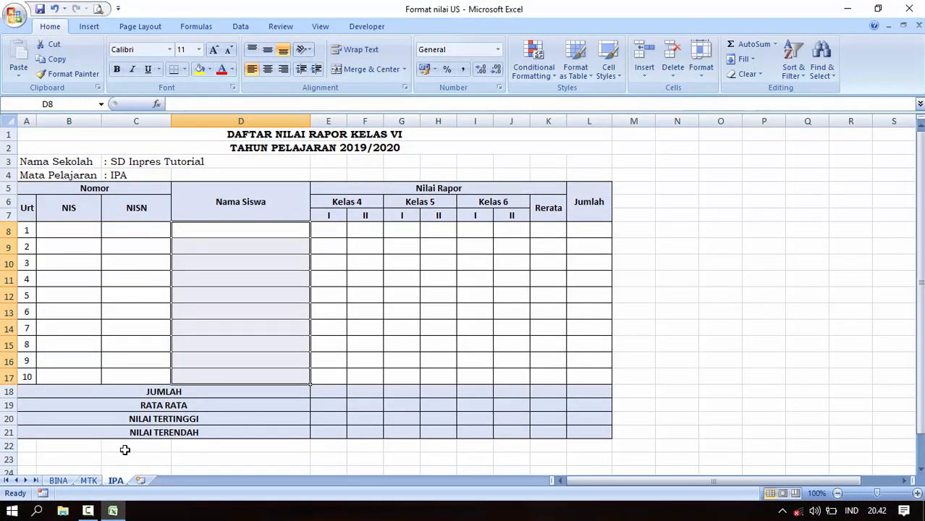
left_click(88, 480)
left_click_drag(203, 232, 210, 376)
key("Delete")
left_click(58, 480)
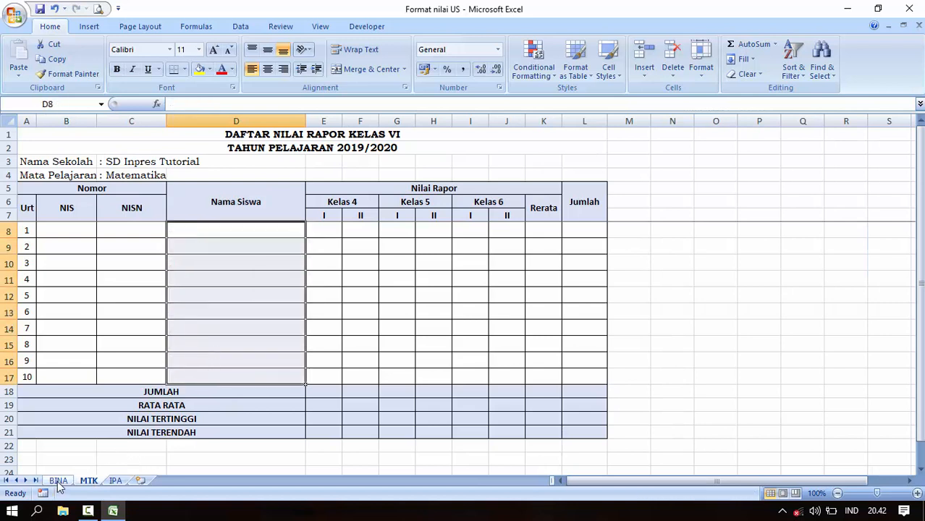
left_click_drag(186, 233, 190, 298)
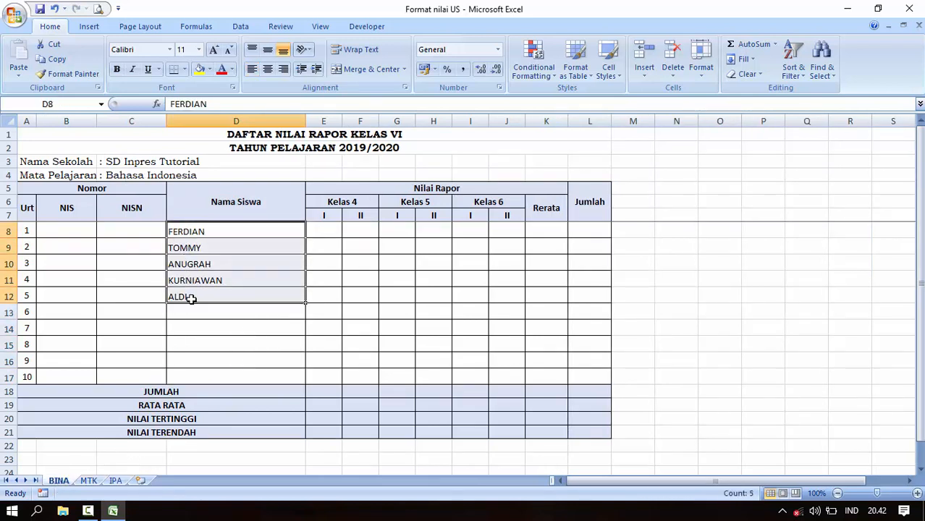
key("Delete")
Enter FERDIAN in BINA's D8 and check cell D8 on MTK and IPA.
left_click(193, 227)
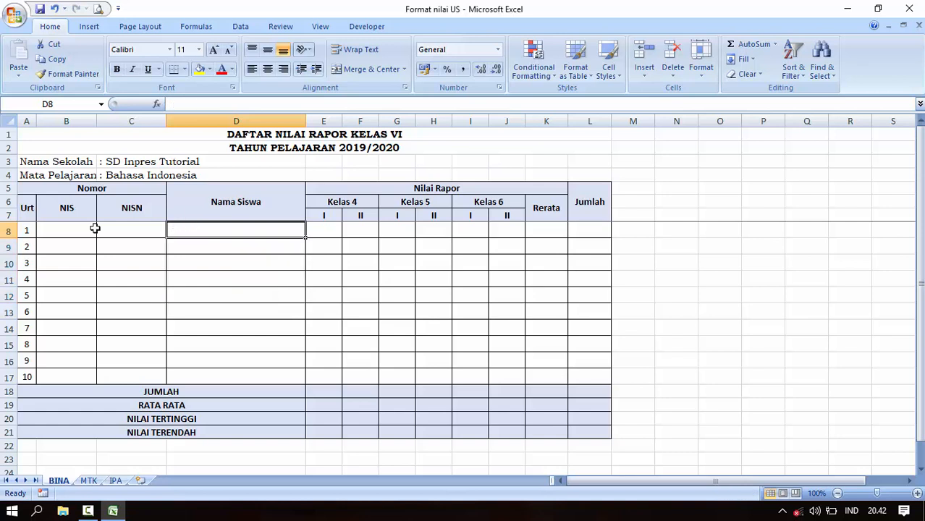
type("FERDIAN")
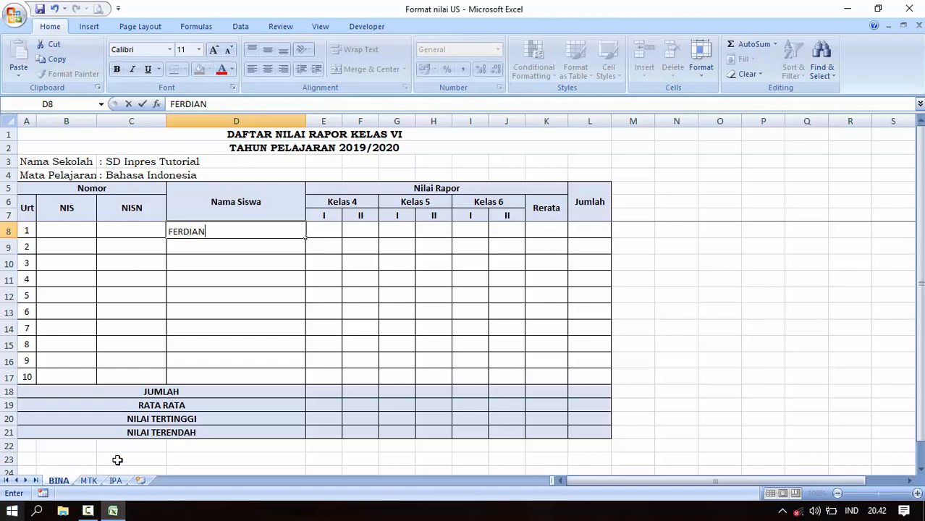
left_click(124, 377)
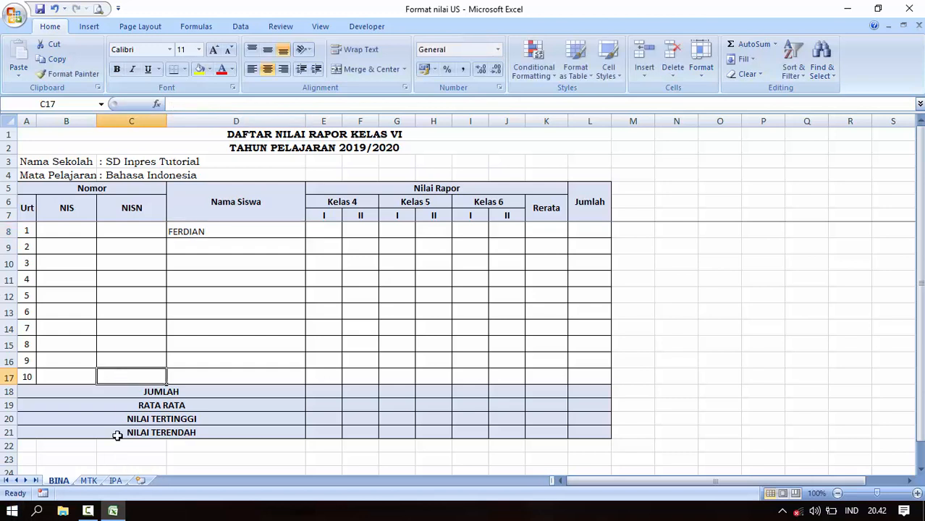
left_click(90, 482)
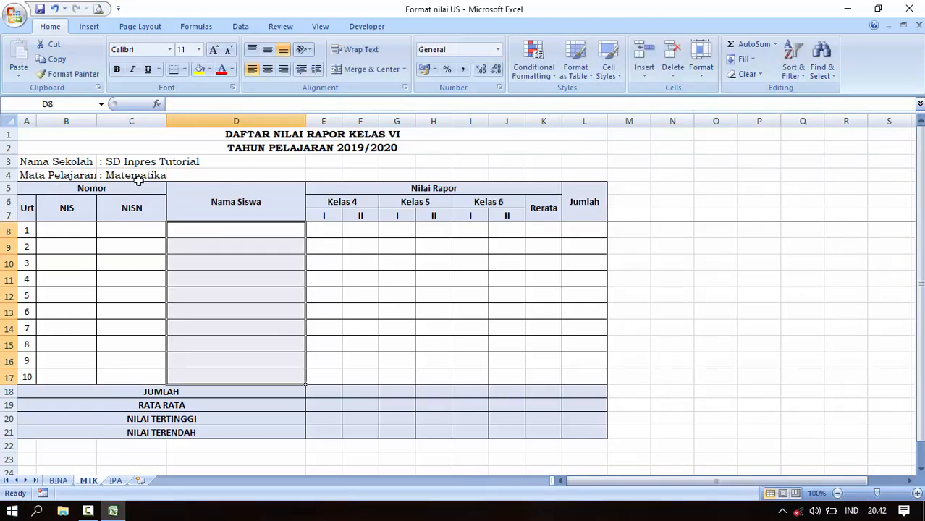
left_click(213, 227)
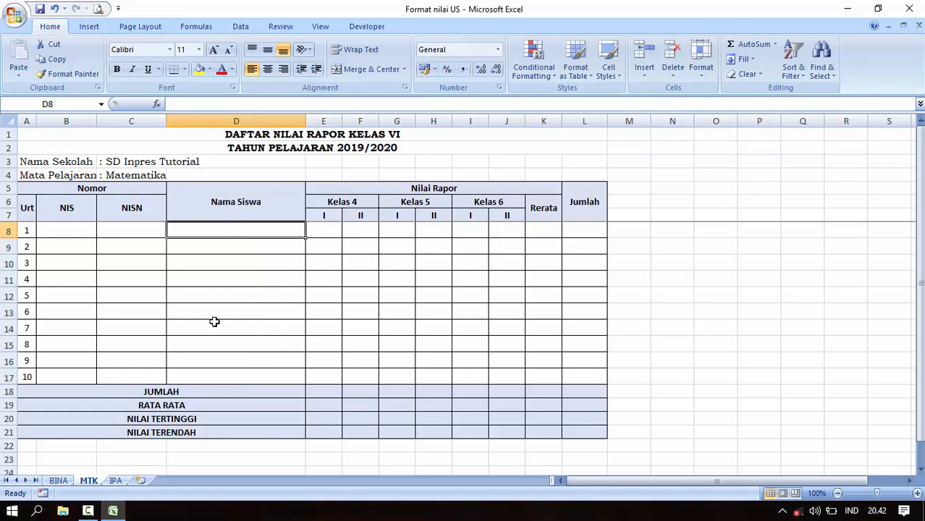
left_click(117, 481)
left_click(200, 230)
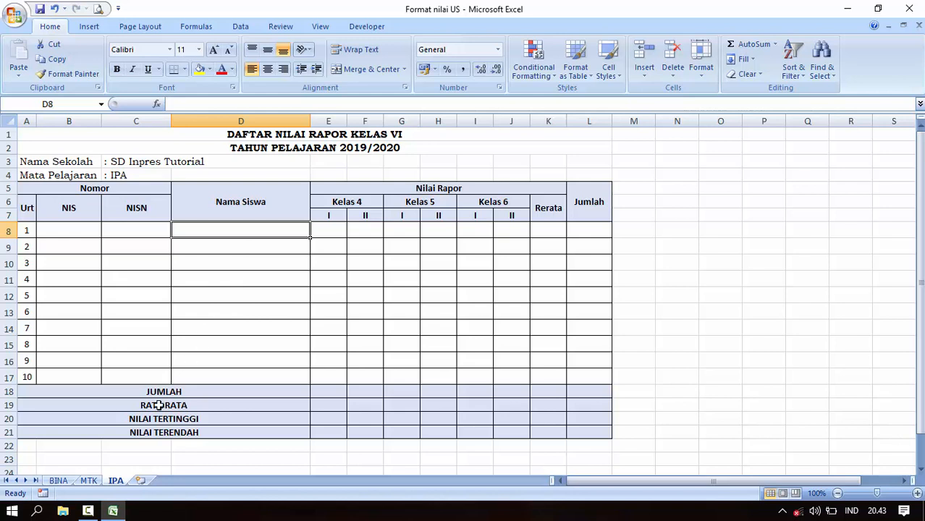
Delete FERDIAN from BINA's D8 and recheck the IPA and MTK sheets.
left_click(60, 481)
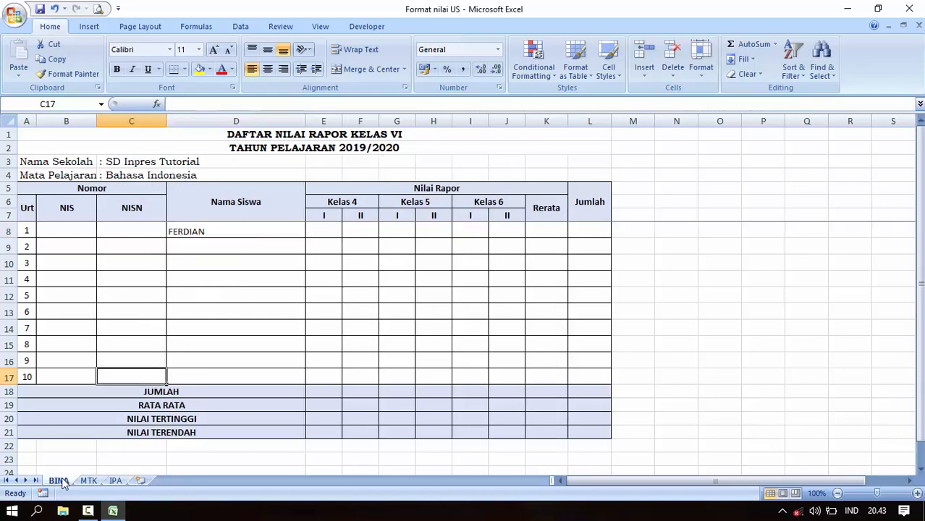
left_click(199, 232)
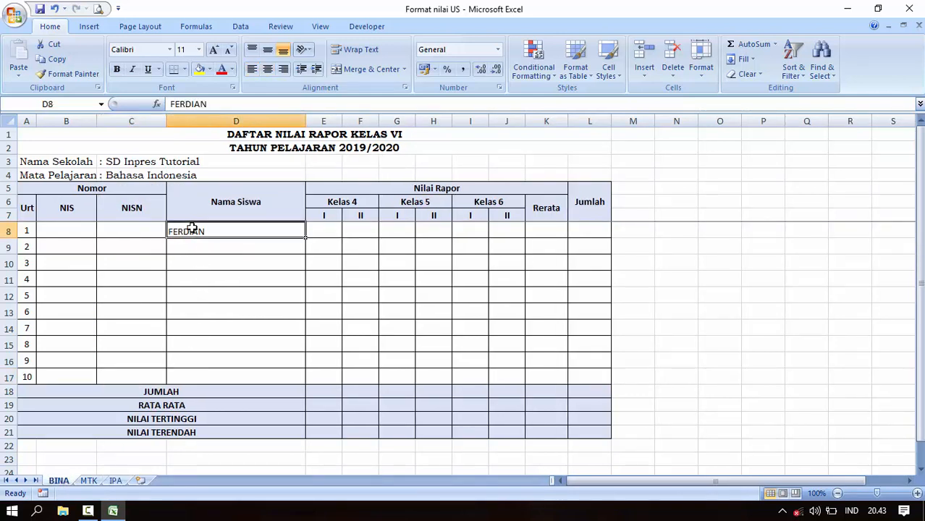
key("Delete")
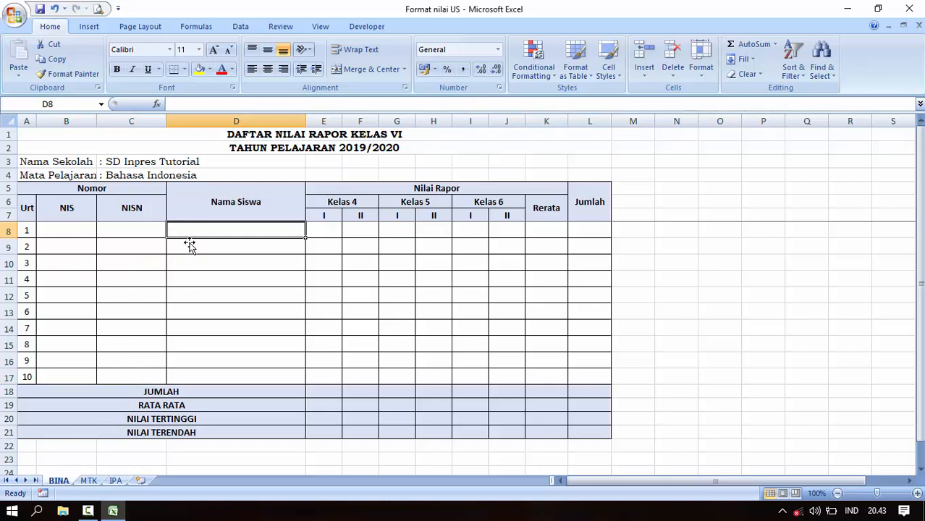
left_click(88, 481)
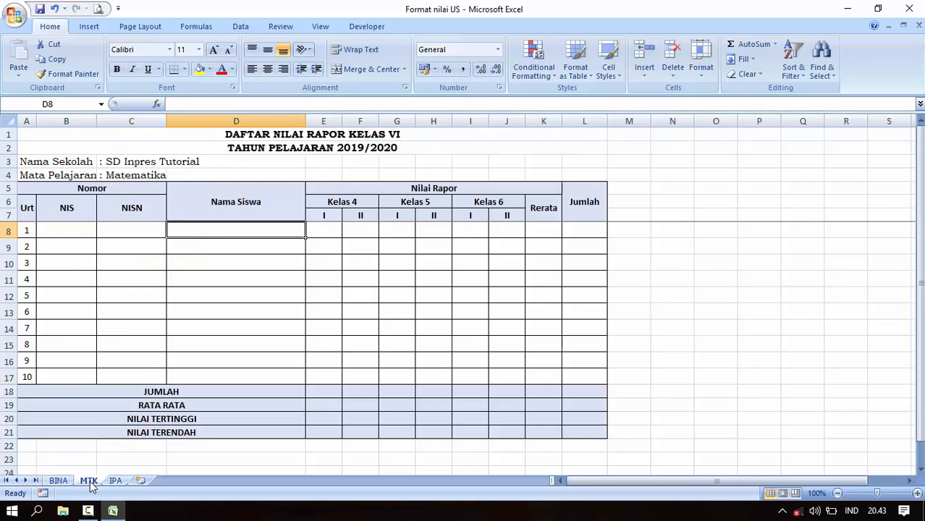
left_click(115, 481)
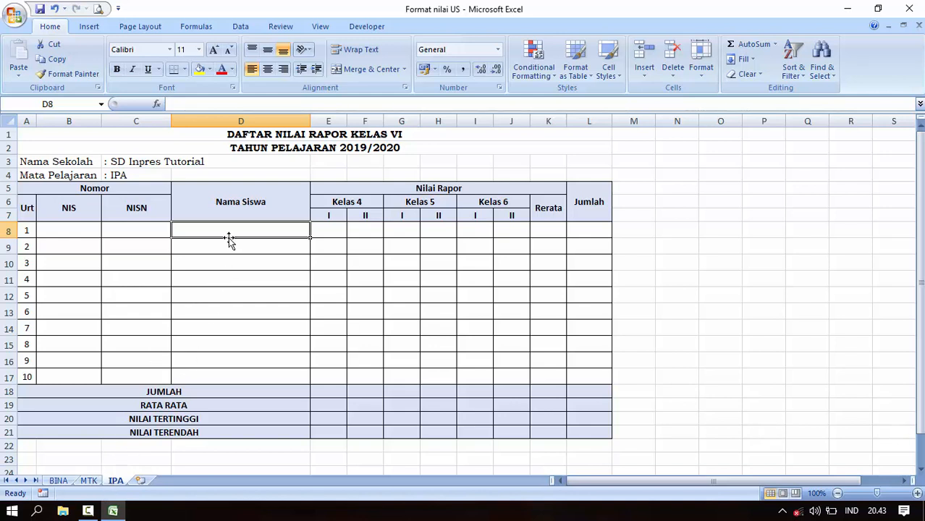
left_click(89, 481)
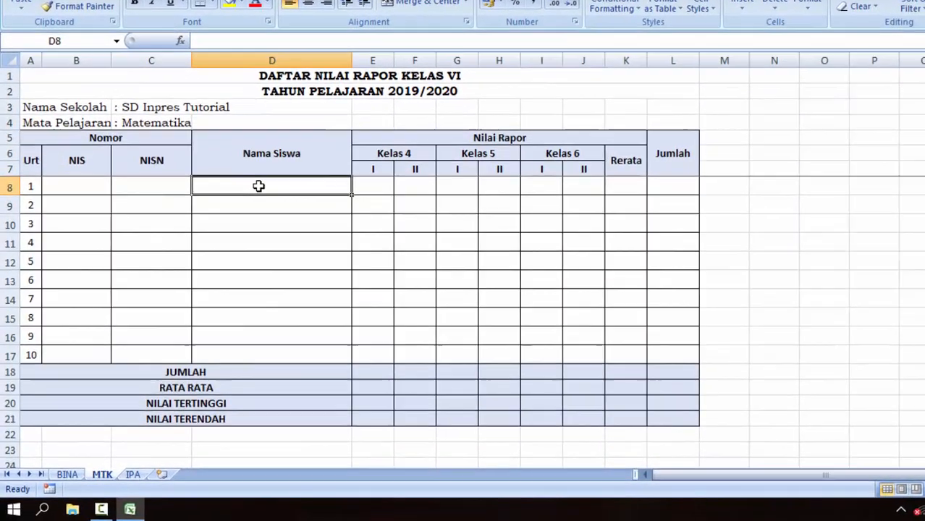
Enter the formula =BINA!D8 in MTK's cell D8.
type("=")
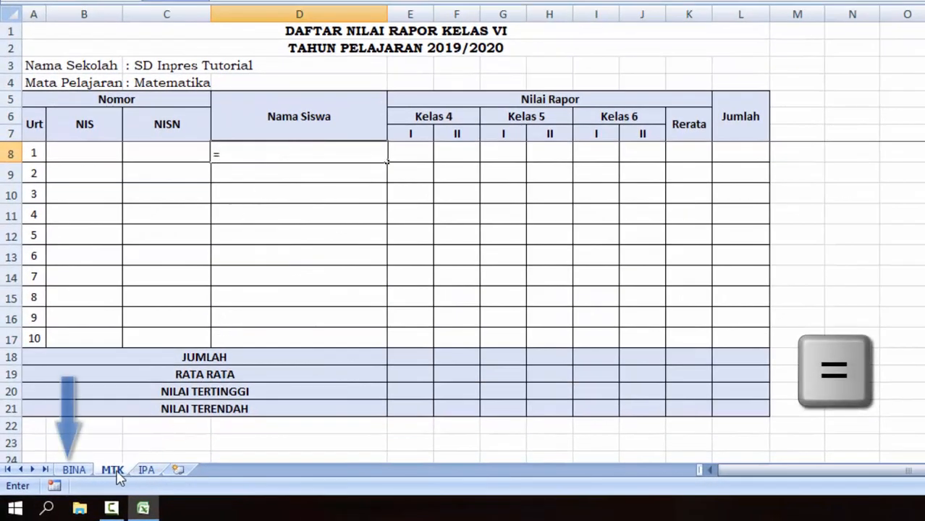
left_click(73, 471)
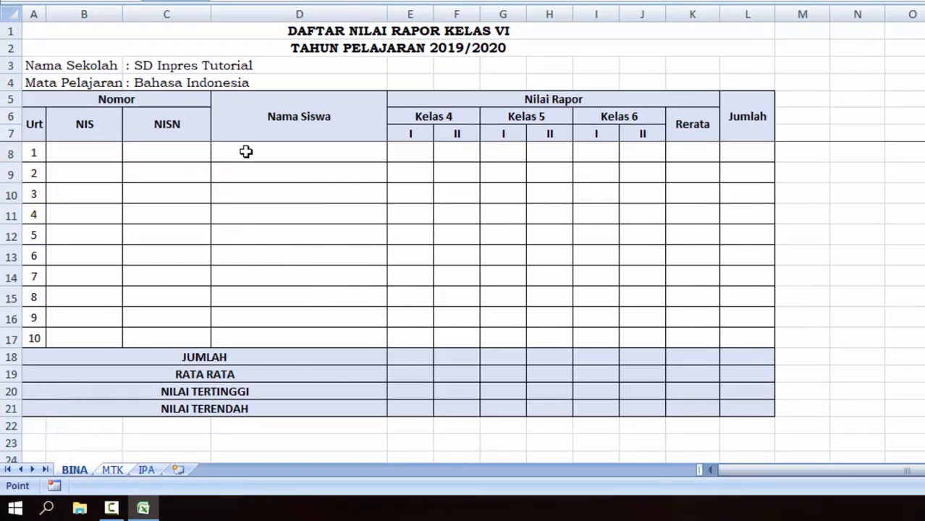
left_click(275, 149)
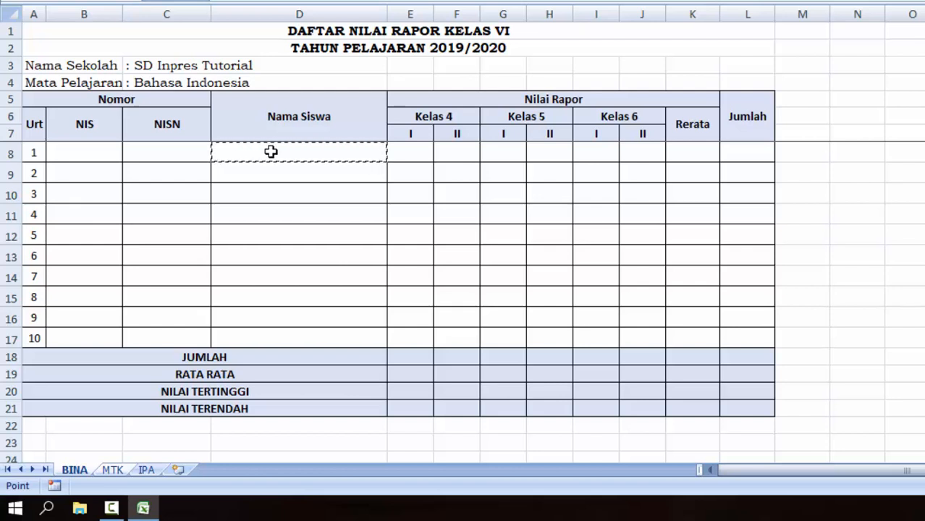
key("Return")
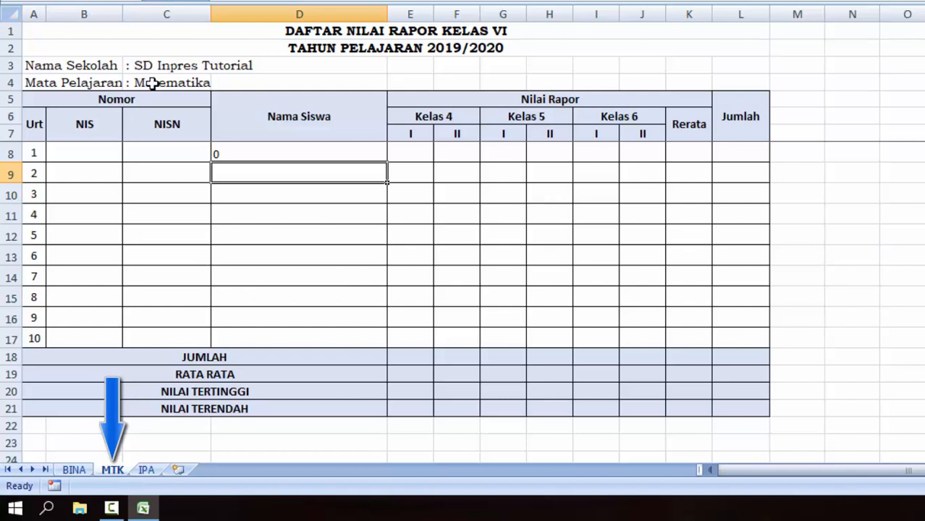
Fill the =BINA!D8 formula down to D17 and check the copied references.
left_click(256, 150)
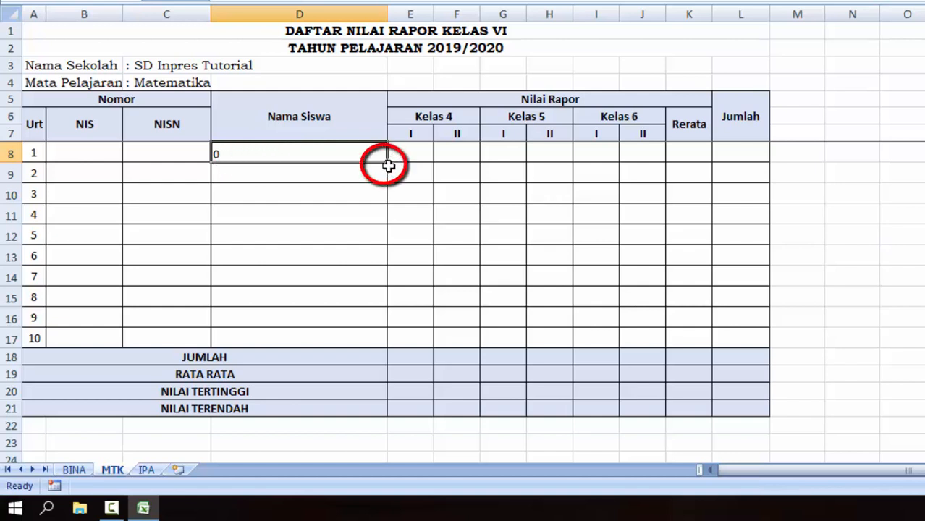
left_click_drag(387, 161, 363, 347)
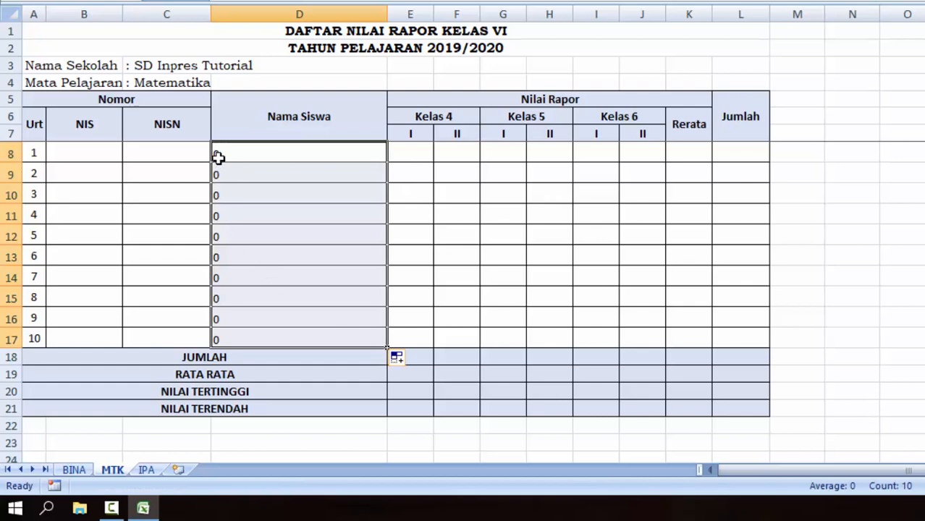
left_click(239, 333)
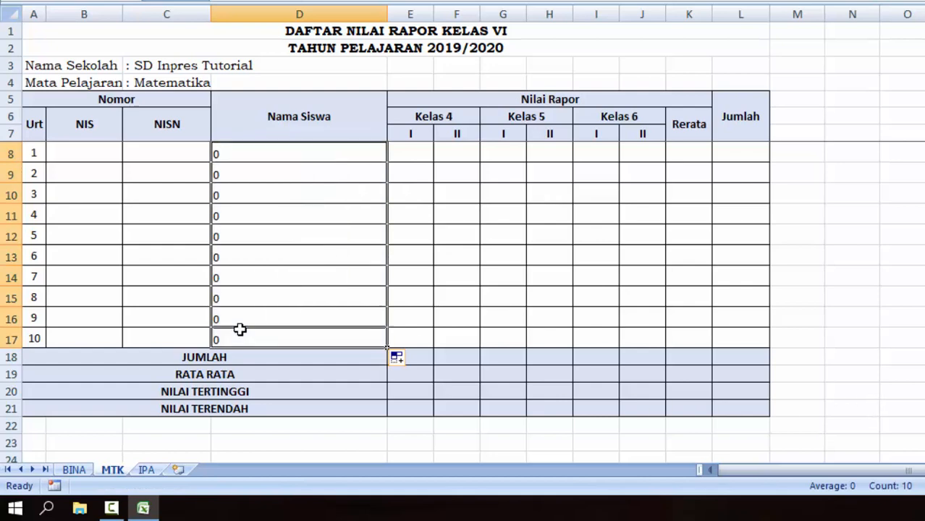
left_click(238, 154)
left_click(248, 236)
left_click(269, 298)
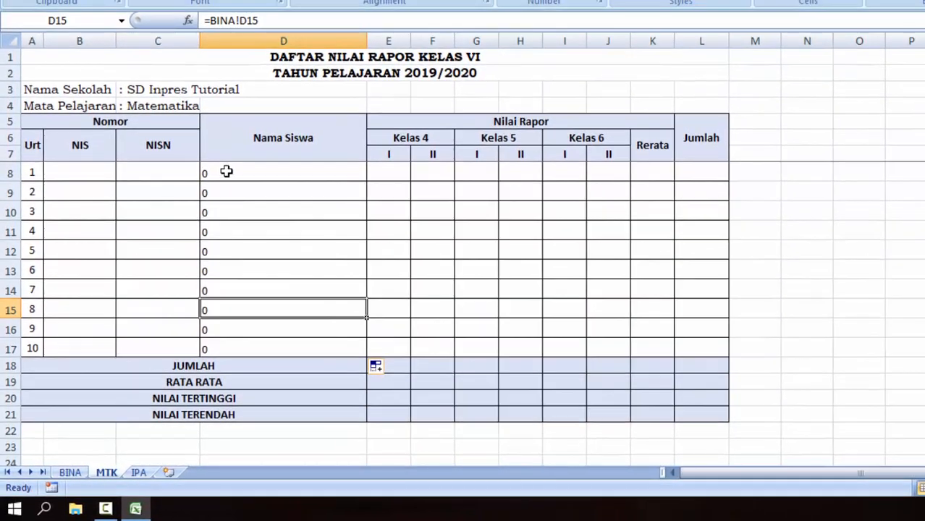
left_click(227, 171)
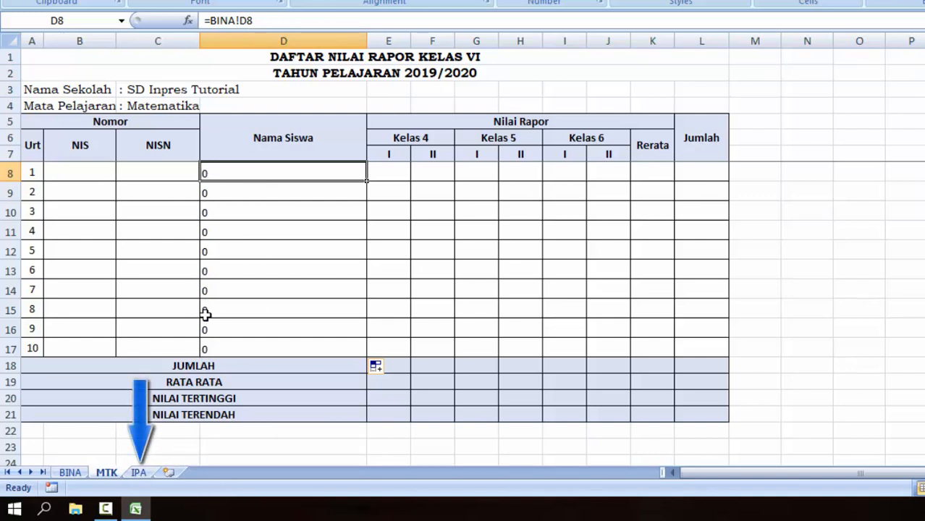
left_click(138, 469)
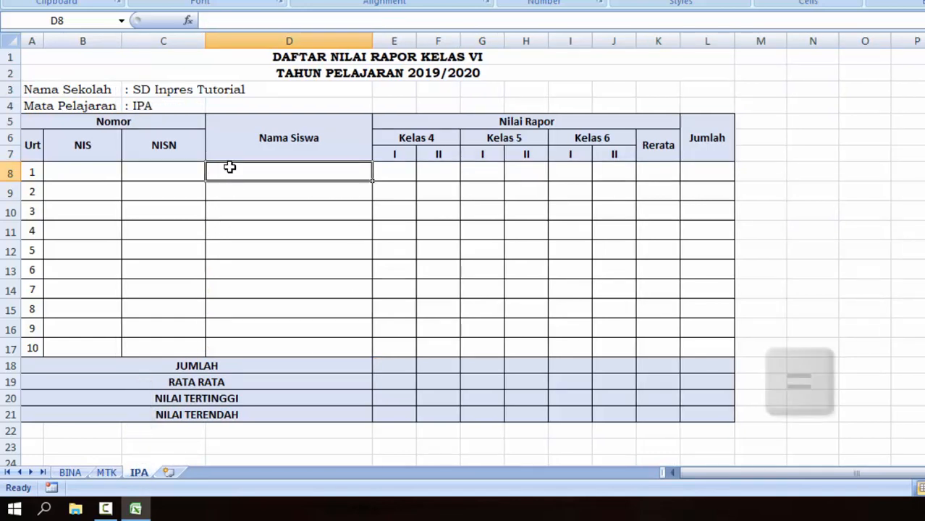
Enter the formula =BINA!D8 in IPA's cell D8.
type("=")
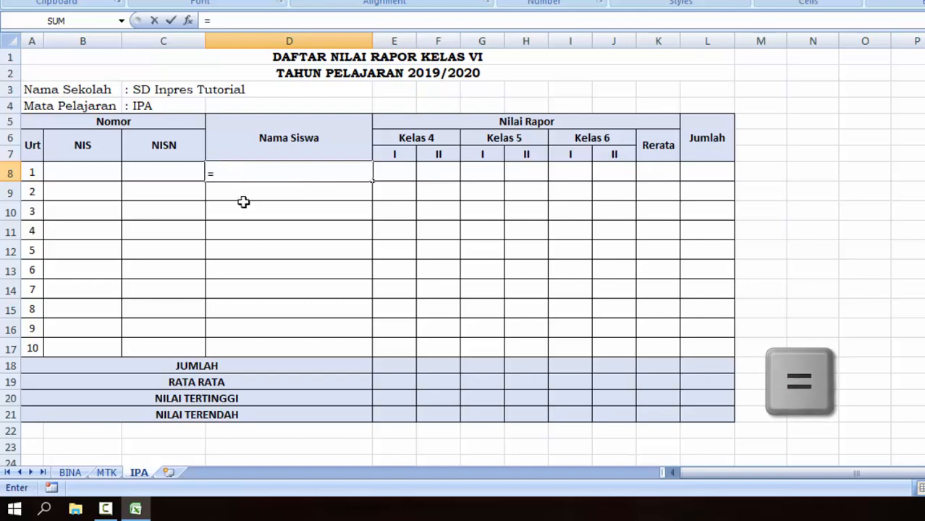
left_click(70, 473)
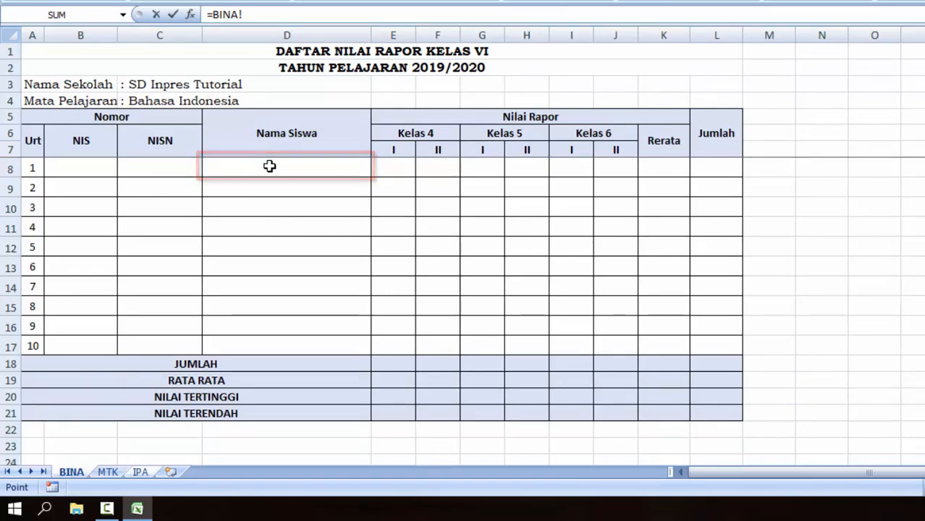
left_click(256, 167)
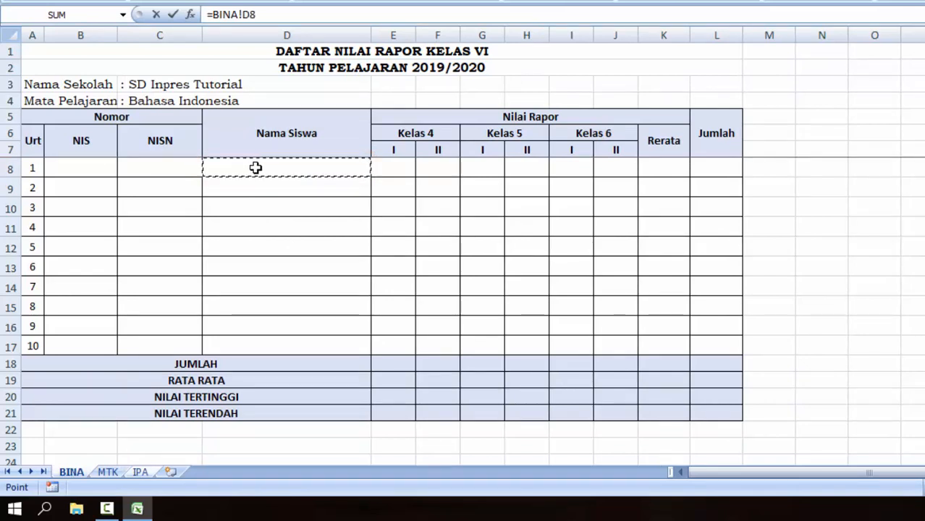
key("Return")
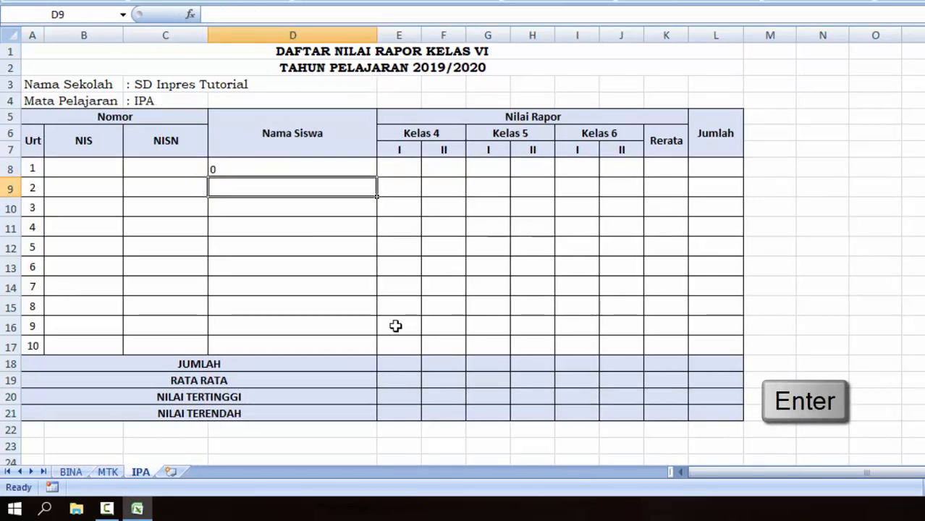
Fill the formula down to D17 on IPA and check the copied references.
left_click(240, 163)
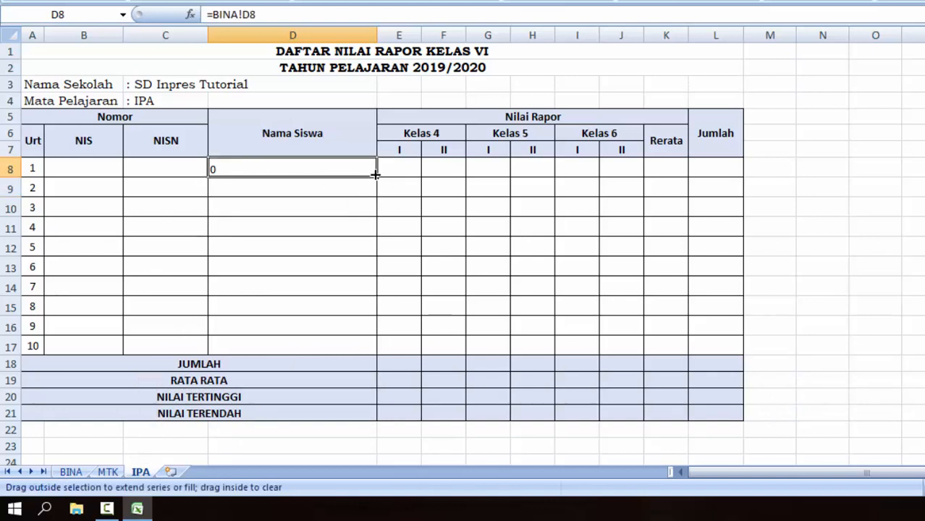
left_click_drag(375, 174, 354, 352)
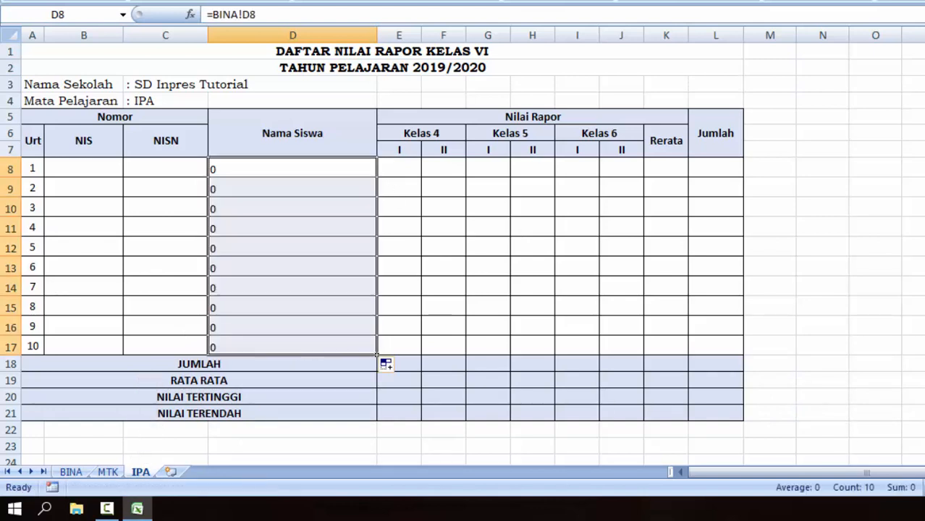
left_click_drag(218, 165, 230, 248)
left_click(283, 319)
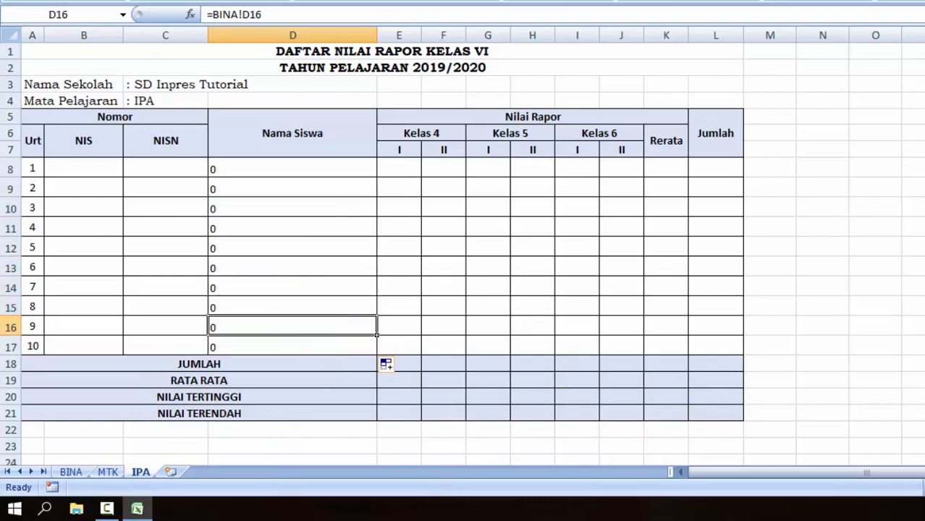
left_click(70, 471)
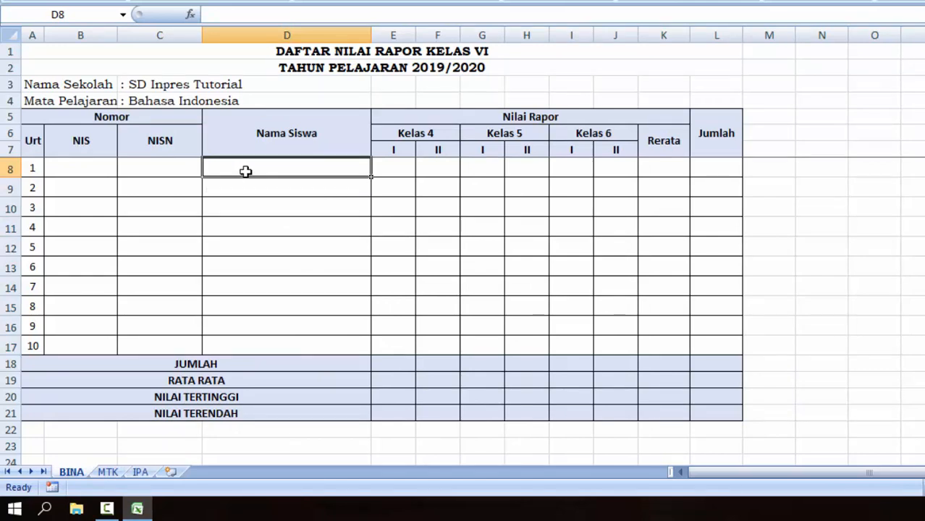
Enter FERDIAN, TOMMY, KURNIAWAN, ALDI and PRAYOGA in BINA's D8:D12, then view MTK.
type("FERDIAN")
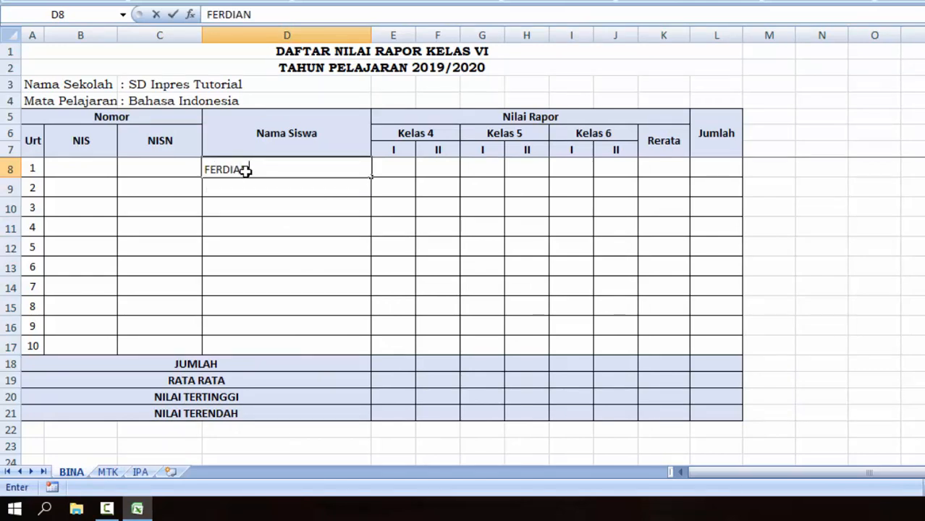
key("Return")
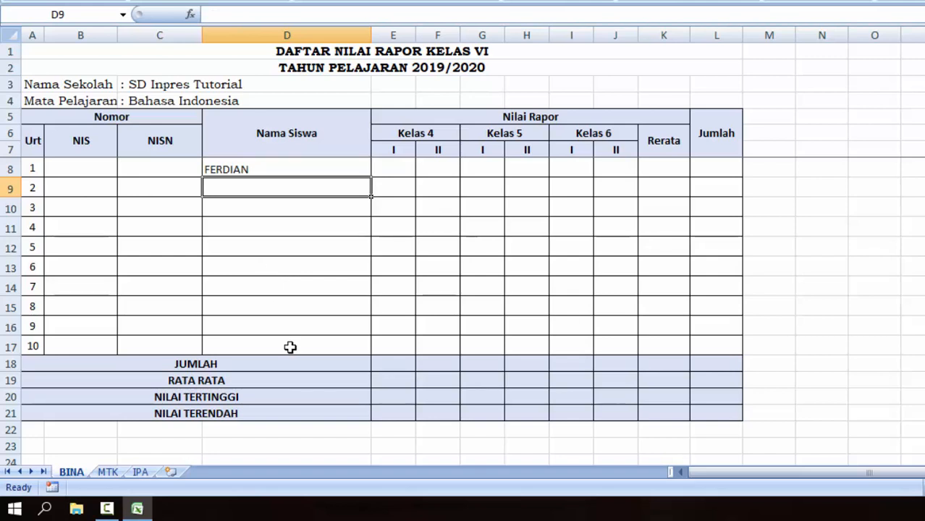
type("TOMMY")
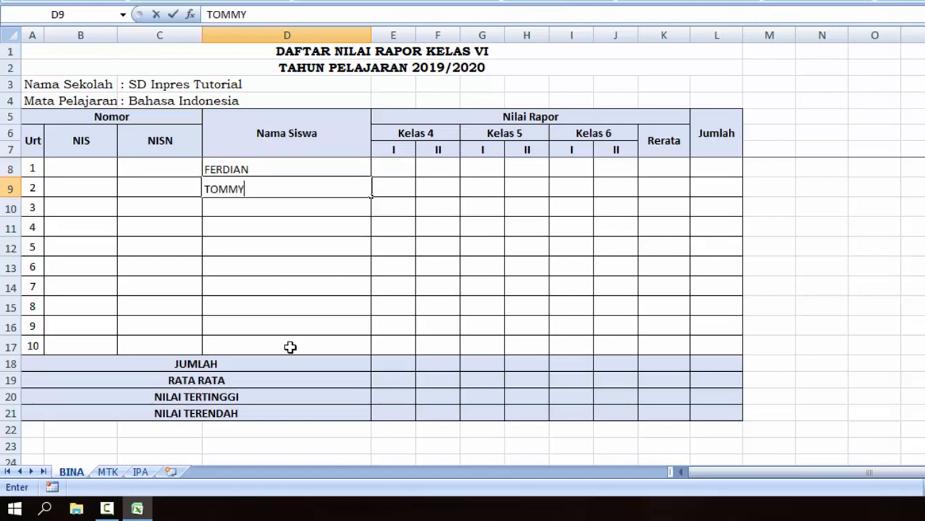
key("Return")
type("KU")
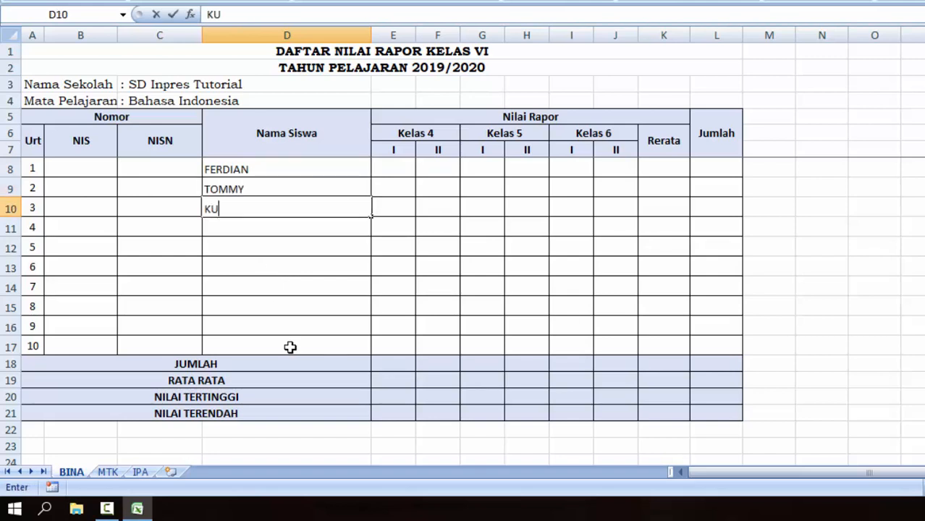
type("RNIAWAN")
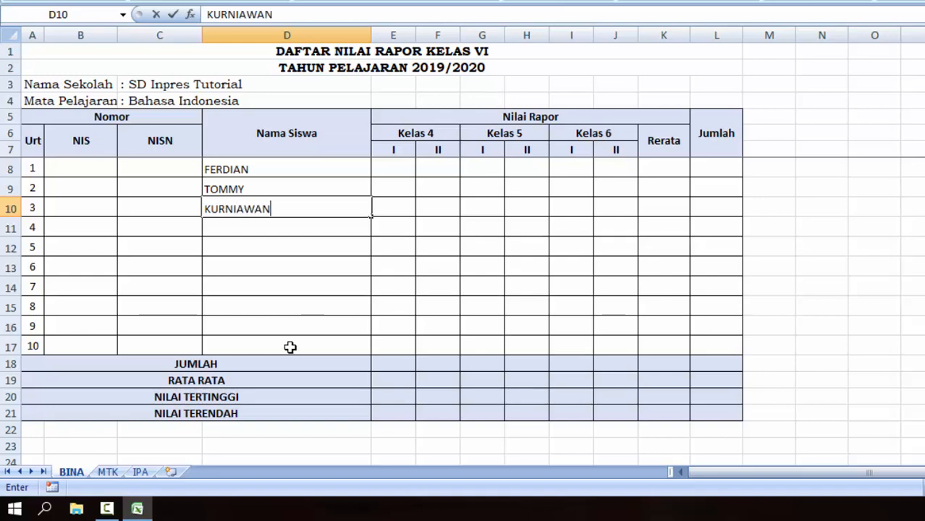
key("Return")
type("ALDI")
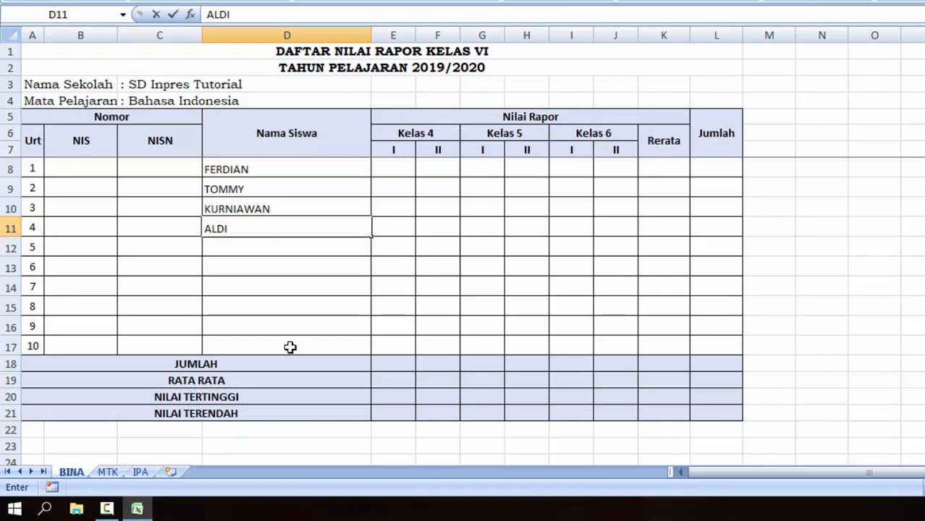
key("Return")
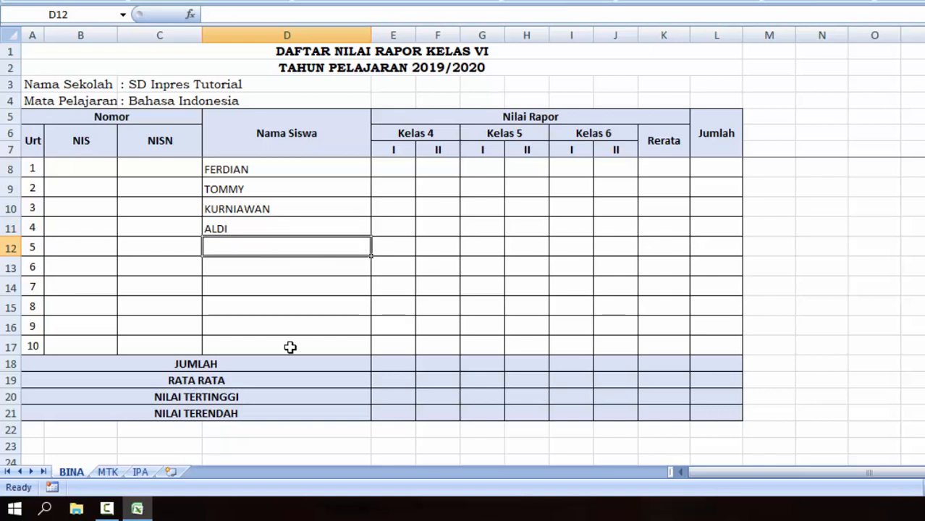
type("PRAY")
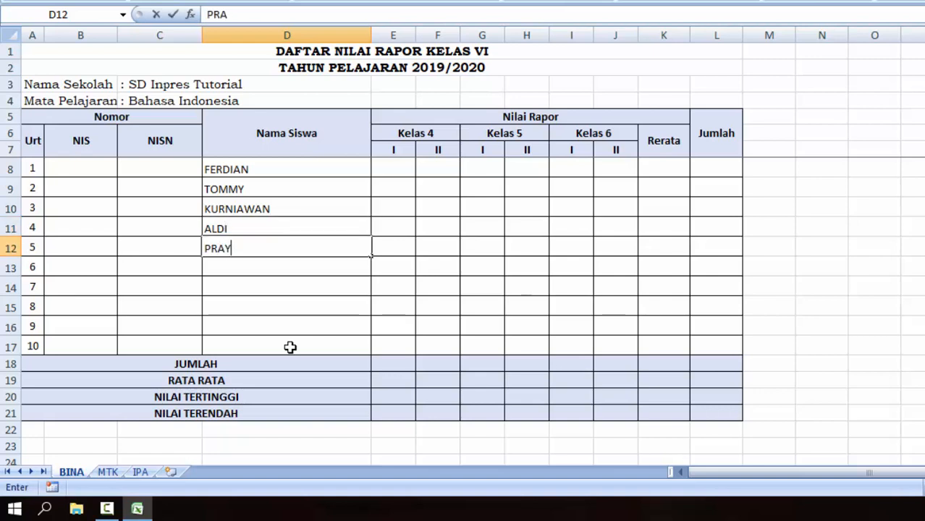
type("OGA")
key("Return")
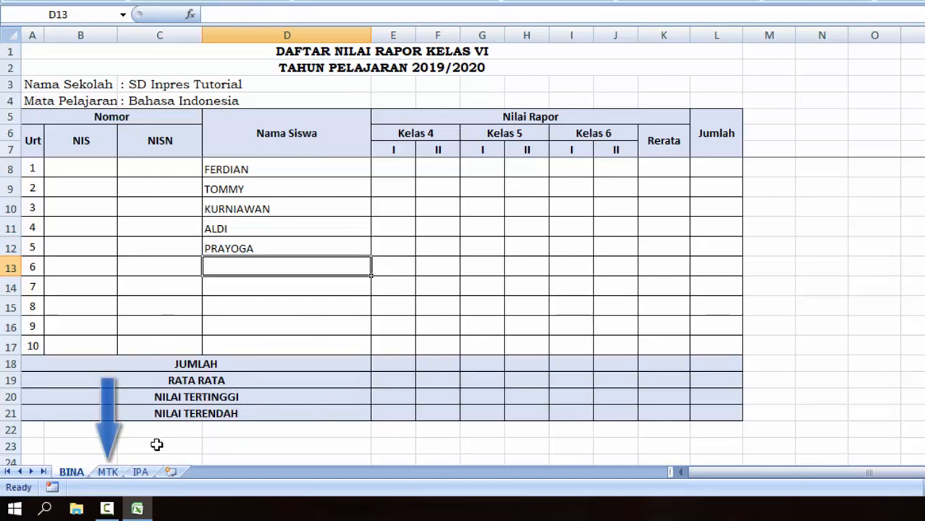
left_click(108, 472)
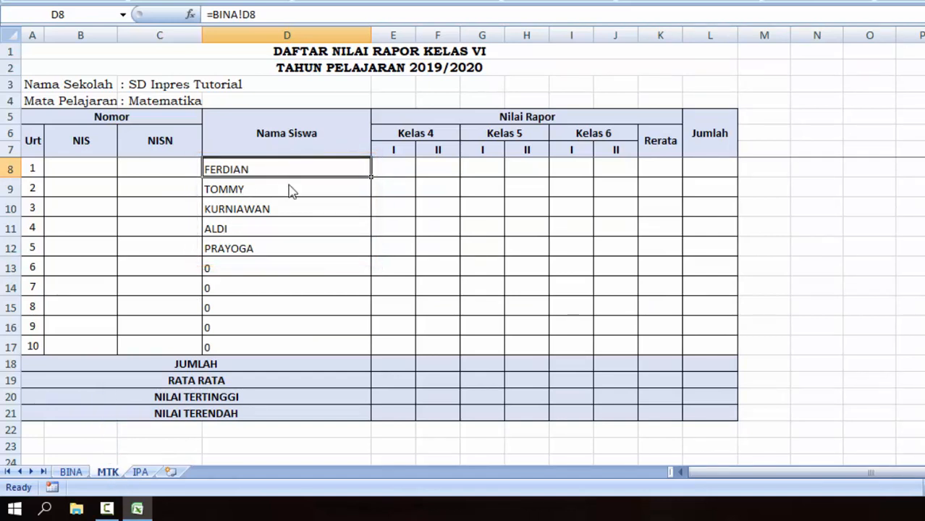
Check the =BINA! formulas behind the names in MTK's D8:D12.
left_click(249, 193)
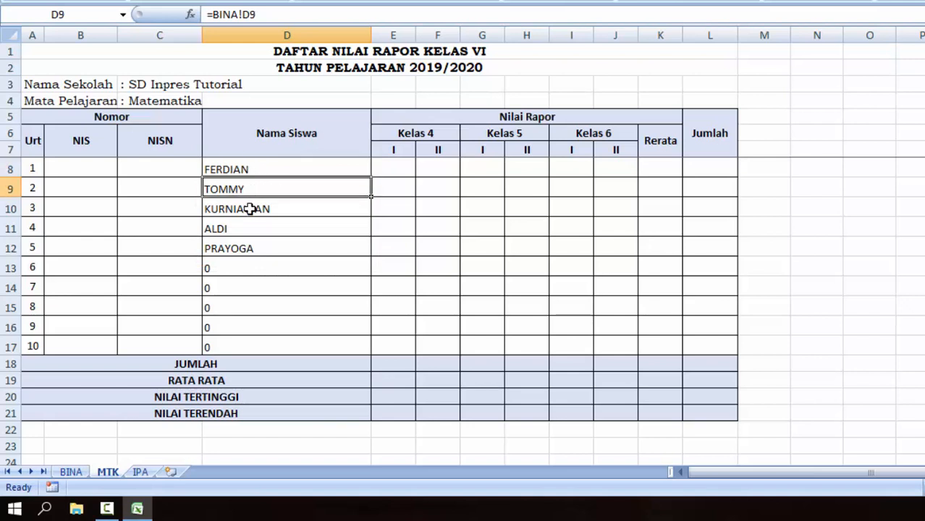
left_click(251, 211)
left_click(251, 229)
left_click(251, 248)
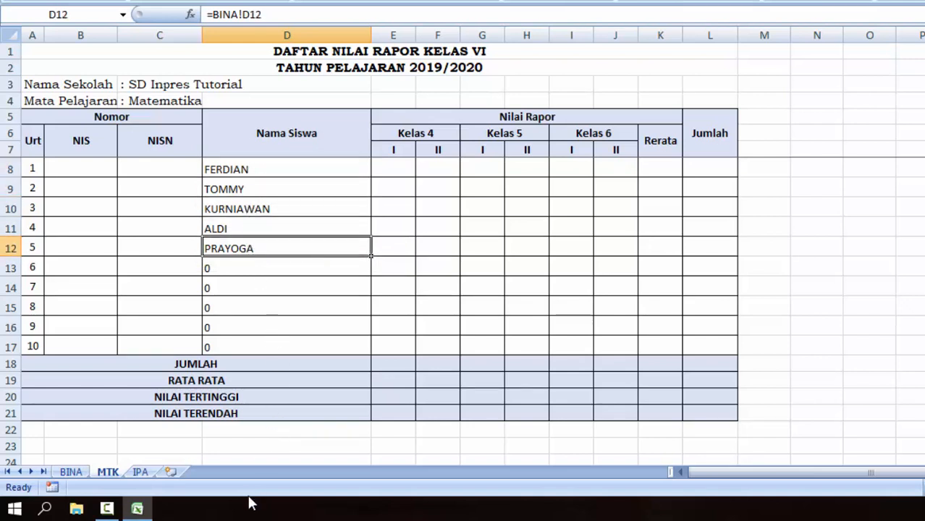
Check the =BINA! formulas behind FERDIAN through PRAYOGA on the IPA sheet.
left_click(140, 472)
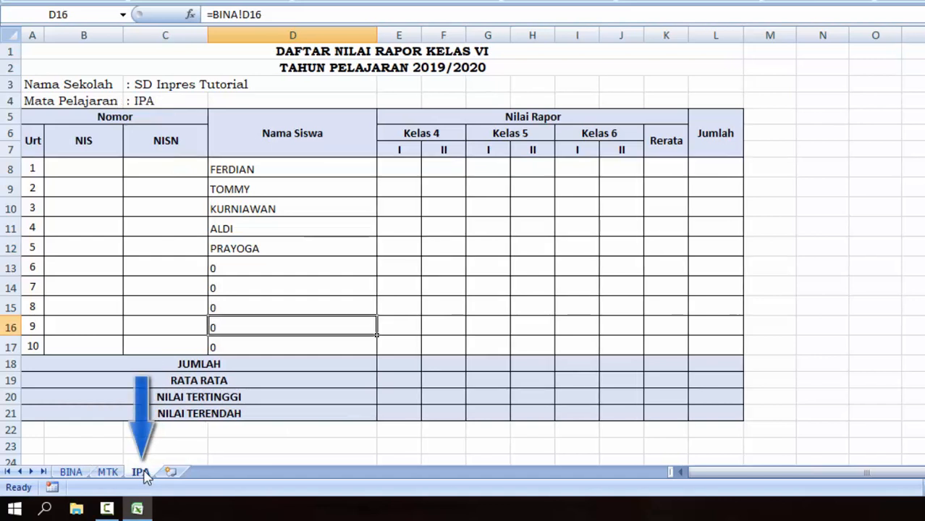
left_click(271, 169)
left_click(271, 250)
left_click(279, 175)
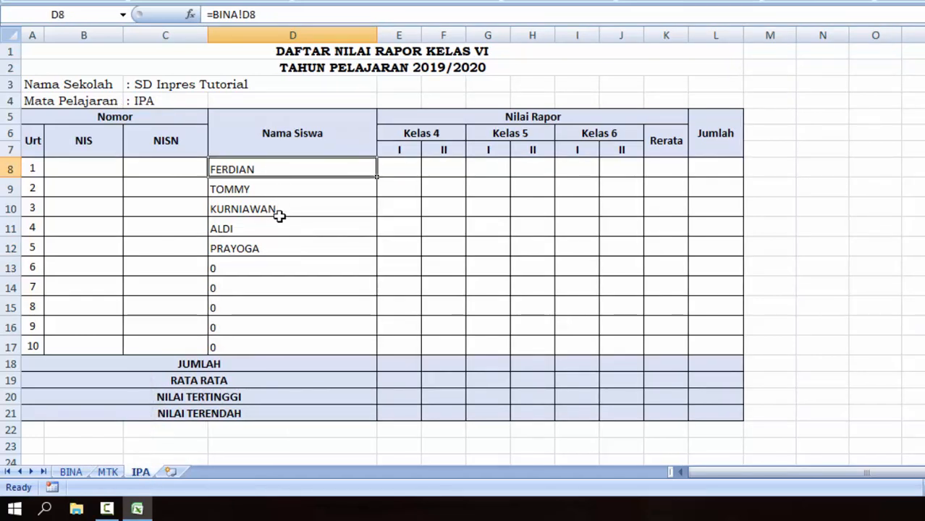
left_click(280, 225)
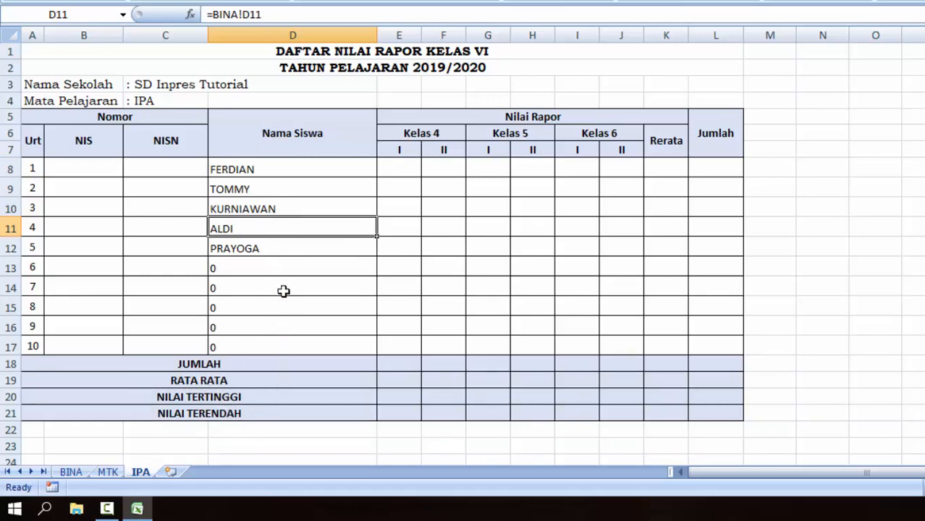
left_click(249, 172)
left_click(249, 247)
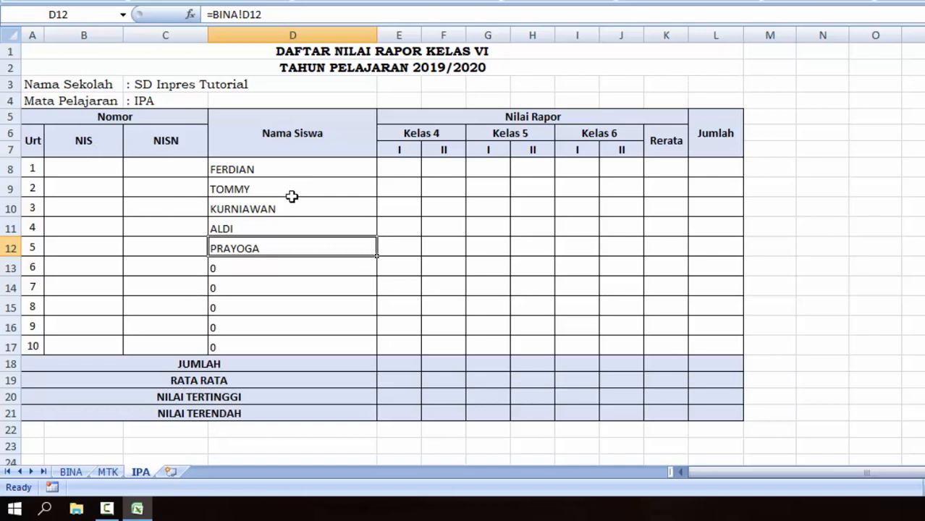
Enter the formula =BINA!C8 in MTK's NISN cell C8.
left_click(108, 472)
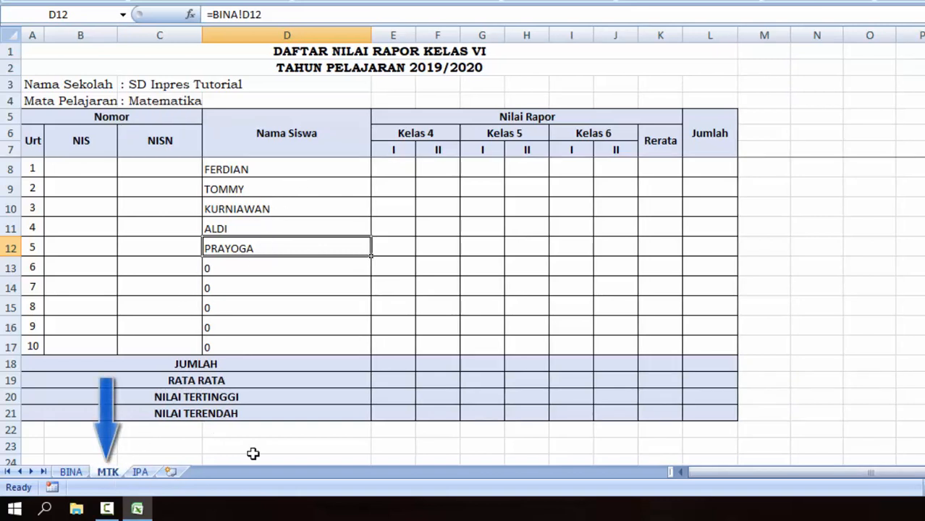
left_click(160, 171)
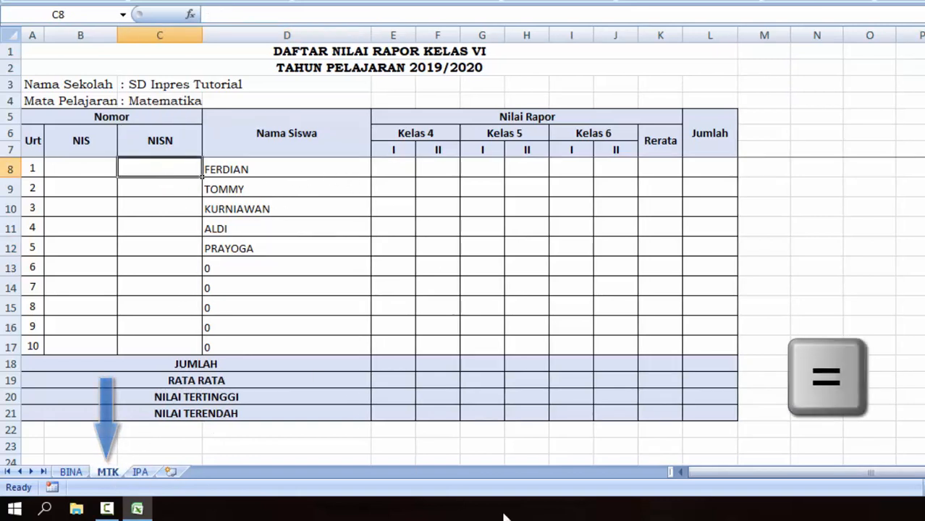
type("=")
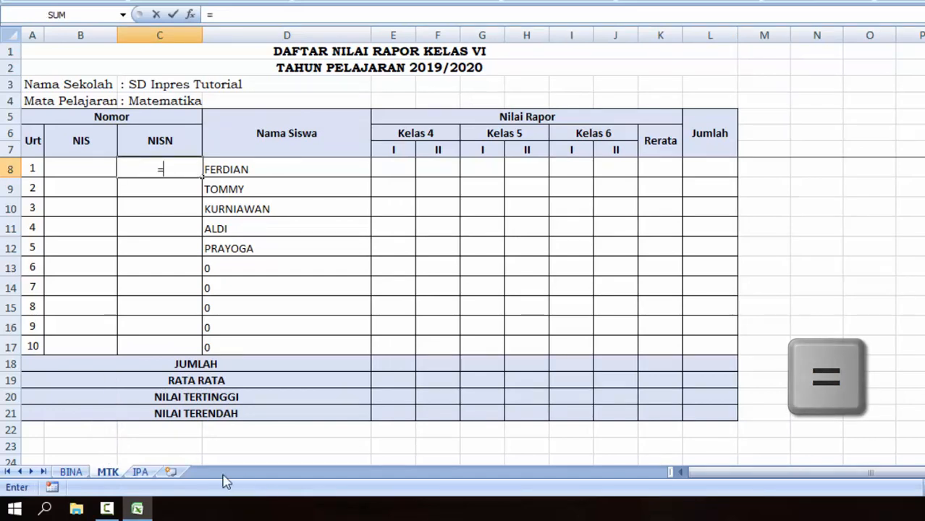
left_click(71, 472)
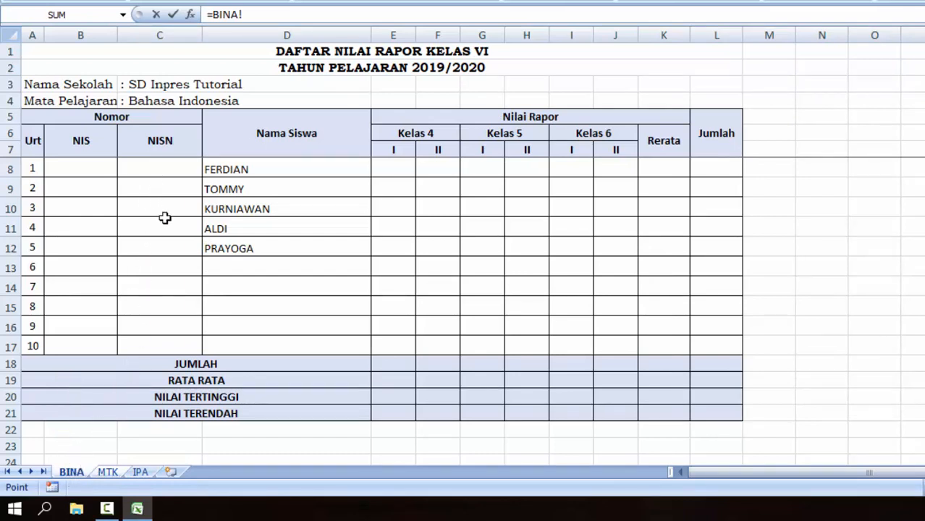
left_click(152, 168)
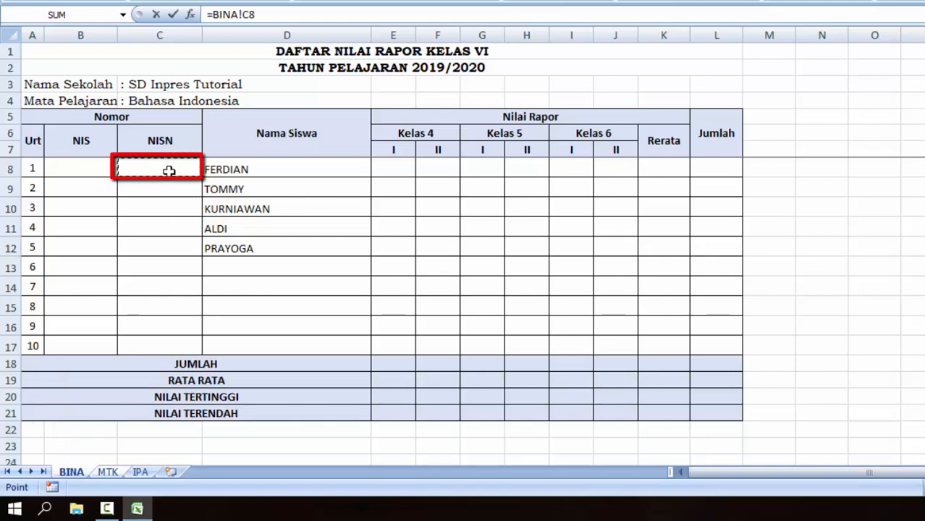
key("Return")
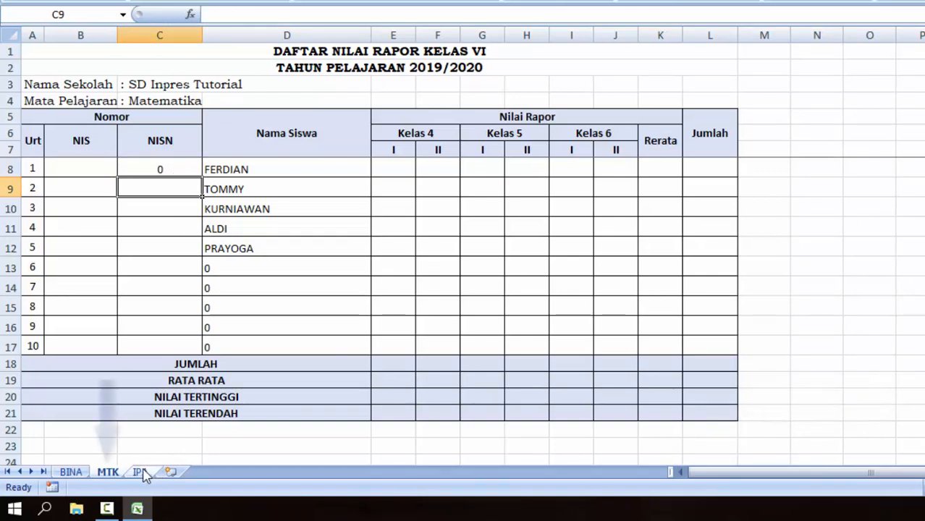
Fill the NISN link formula down from C8 to C17 on MTK.
left_click(162, 168)
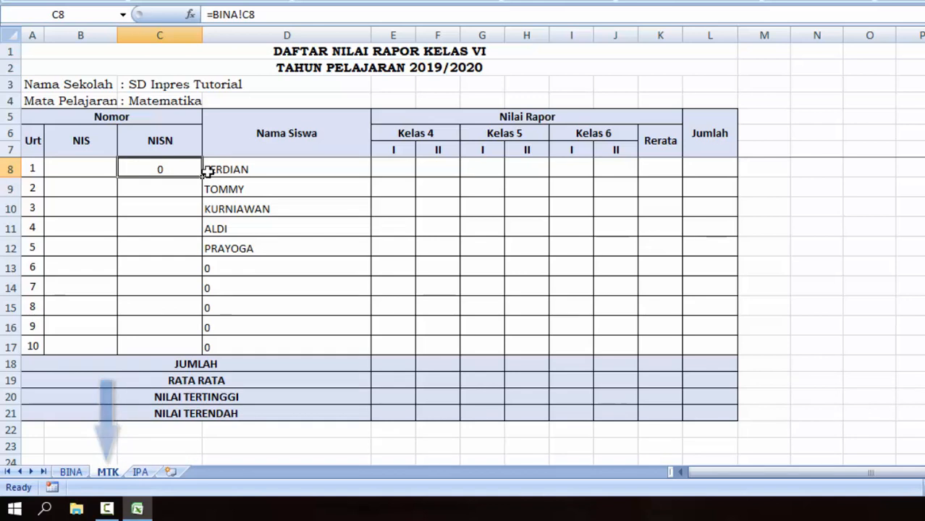
left_click_drag(204, 173, 203, 174)
left_click_drag(202, 226, 202, 354)
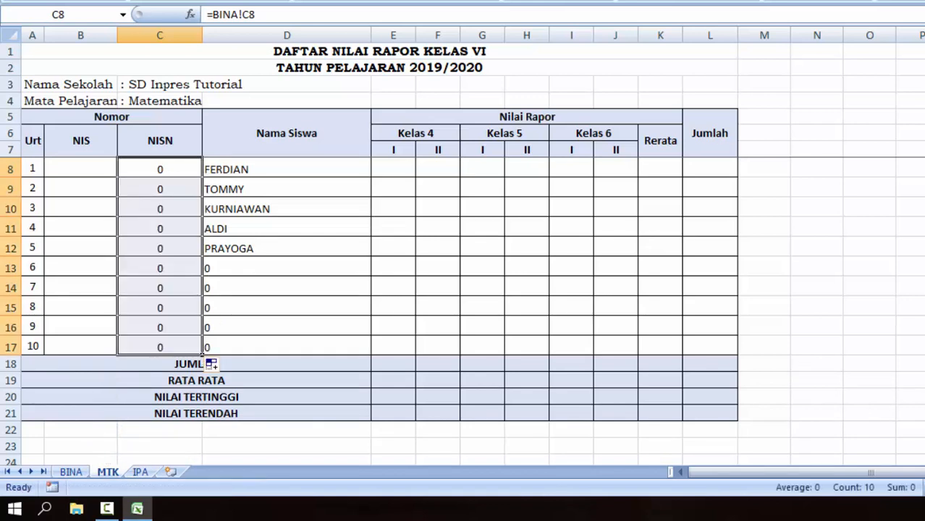
left_click(227, 309)
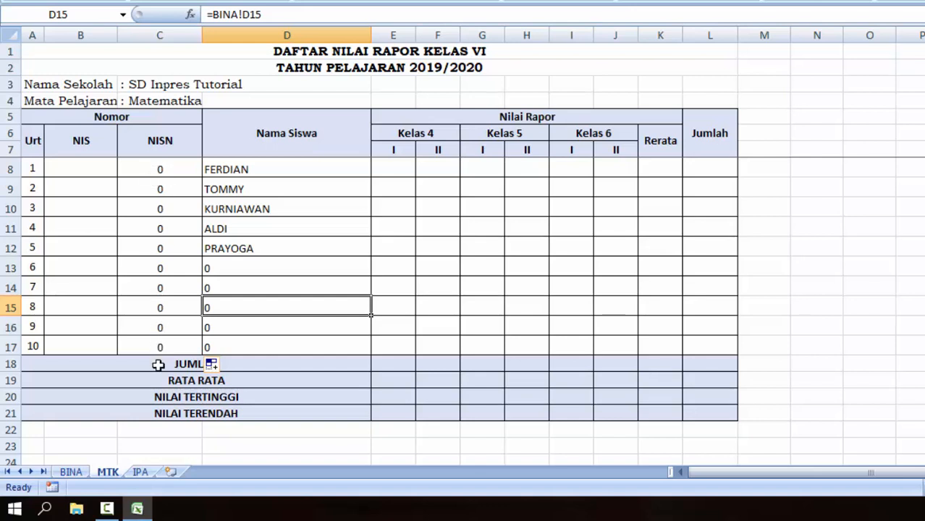
Enter the formula =BINA!C8 in IPA's NISN cell C8.
left_click(137, 476)
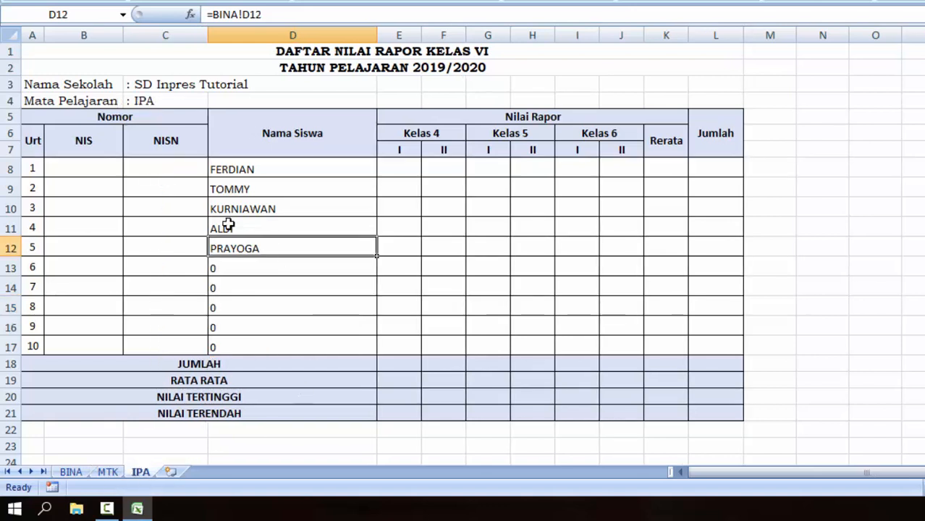
left_click(163, 169)
type("=")
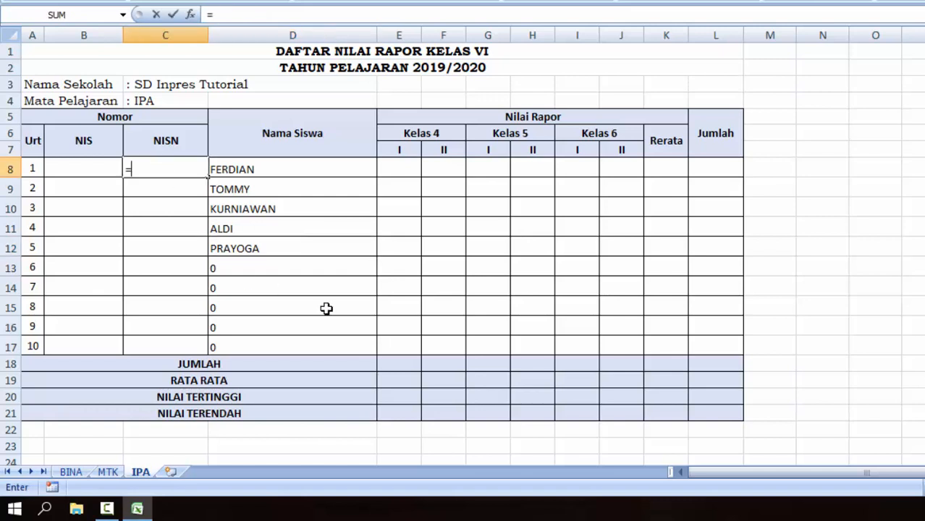
left_click(71, 474)
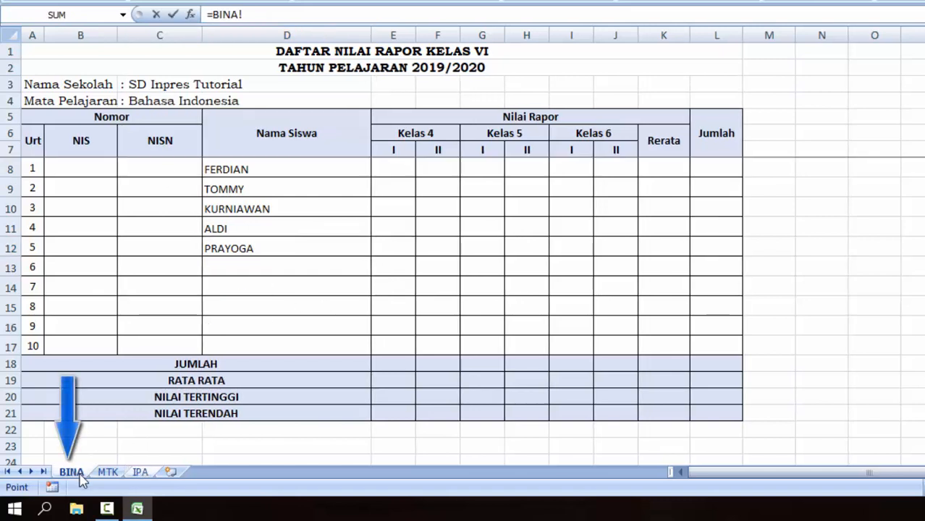
left_click(160, 168)
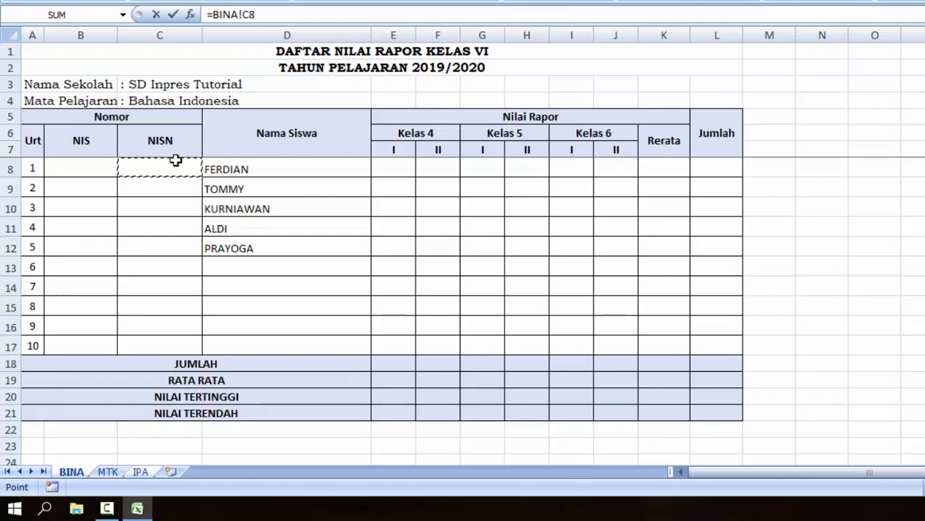
key("Return")
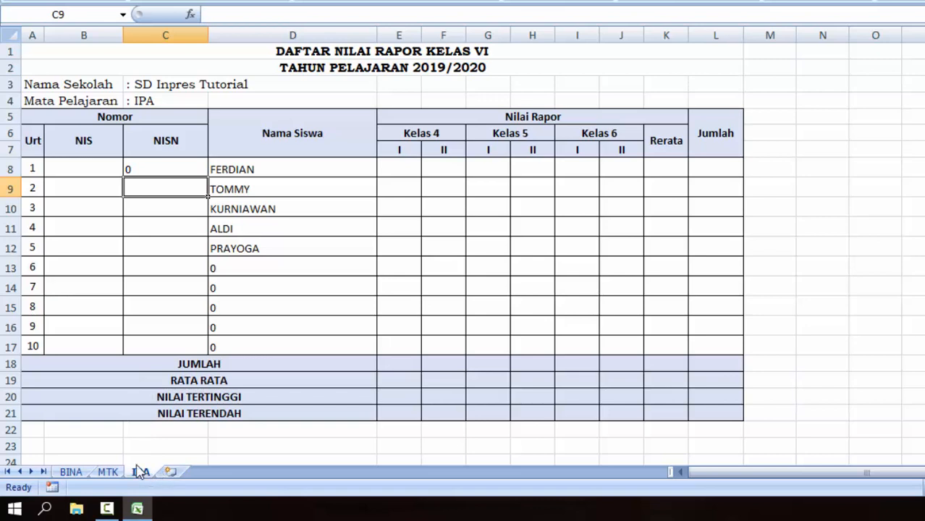
Fill the NISN link formula down from C8 to C17 on IPA.
left_click(158, 171)
left_click_drag(208, 176, 299, 346)
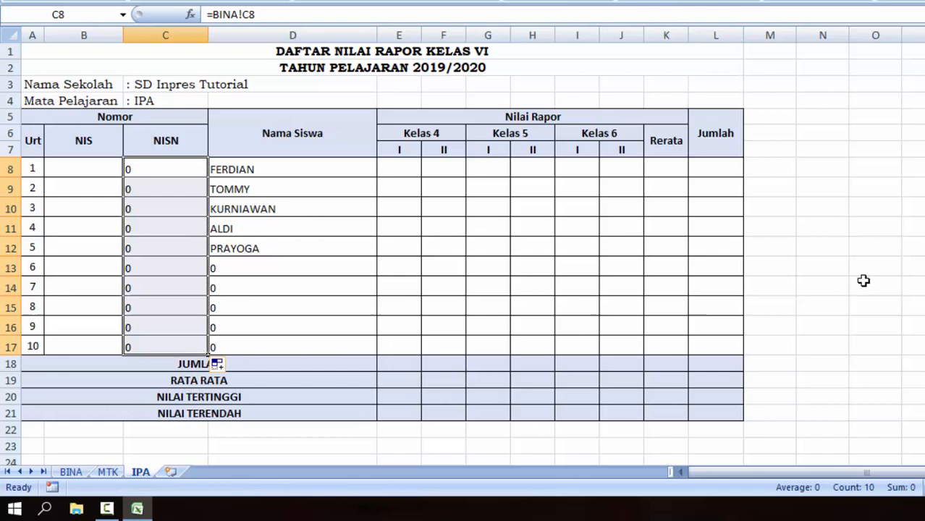
left_click(252, 225)
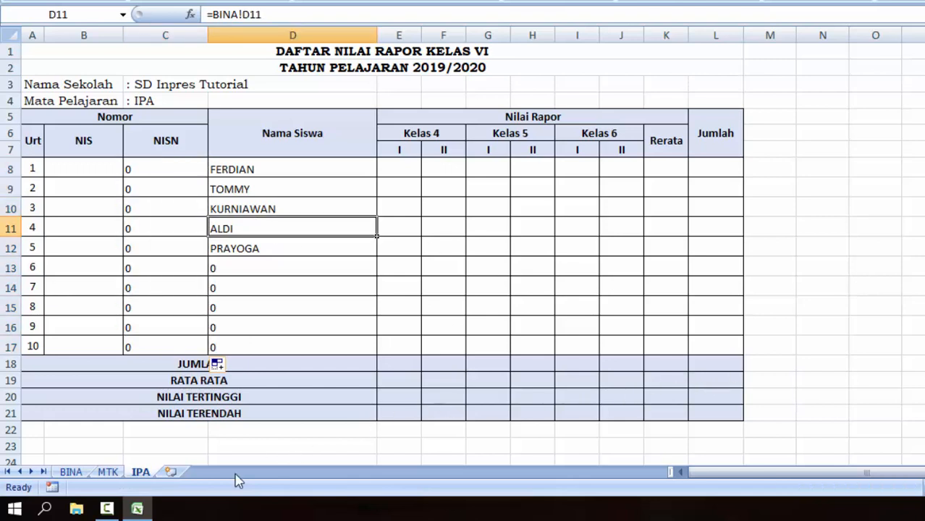
On the BINA sheet, enter the first two students' NISNs in C8:C9 as apostrophe-prefixed text.
left_click(70, 472)
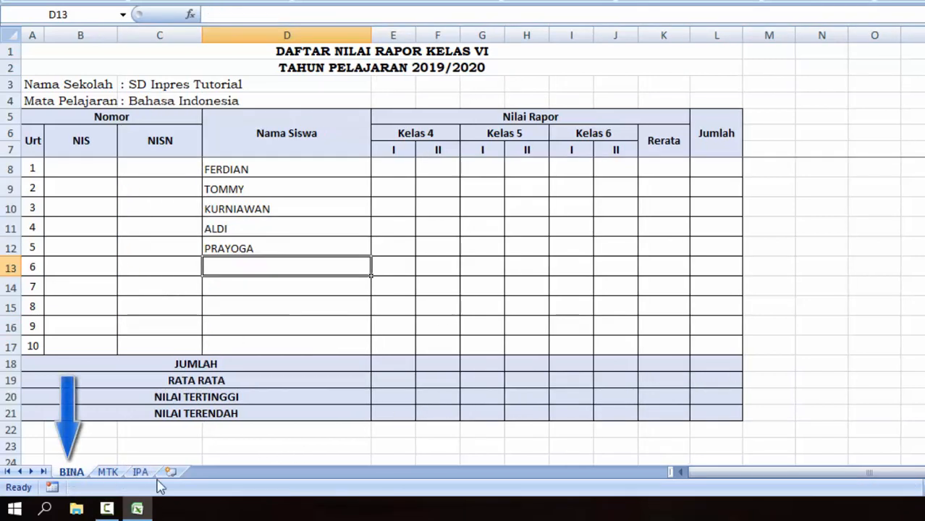
left_click(179, 170)
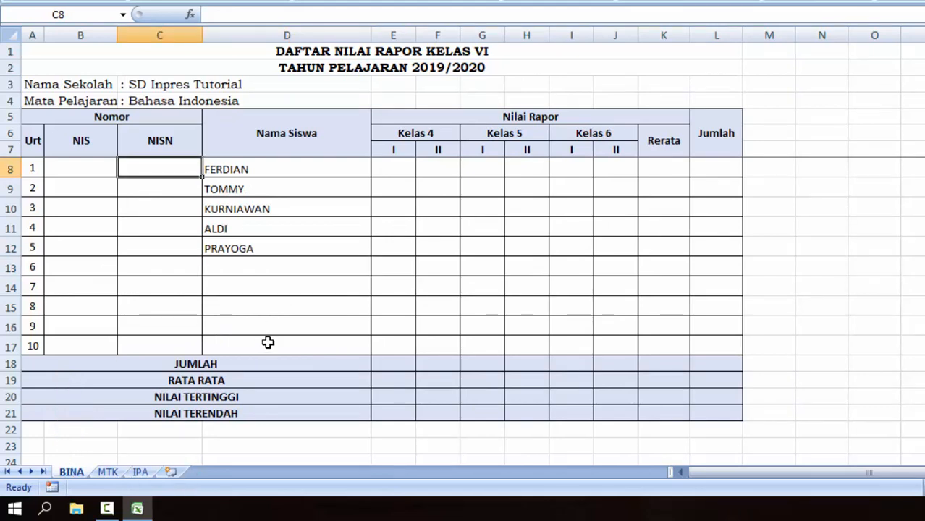
type("'")
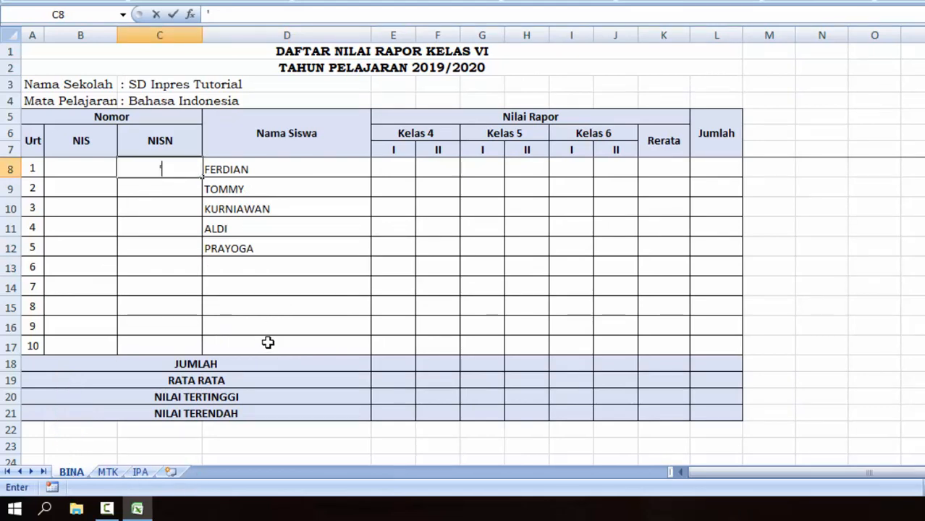
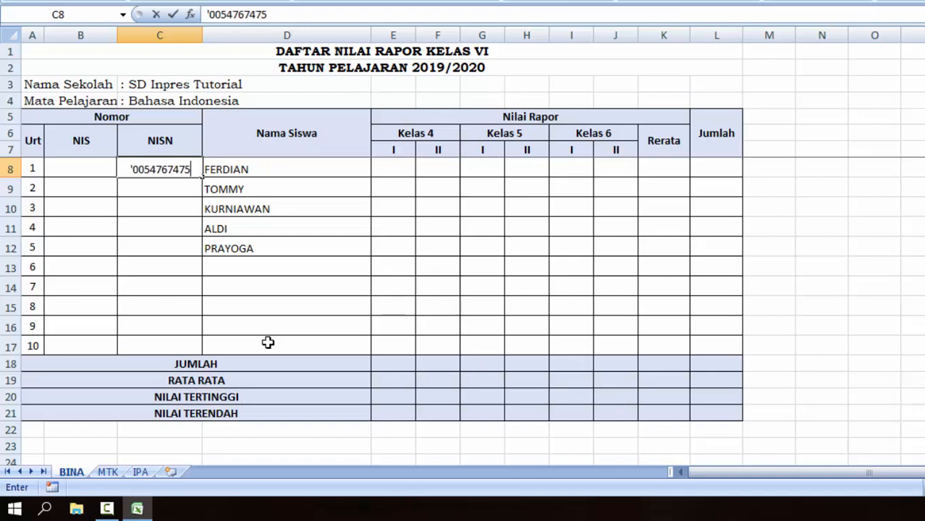
key("Return")
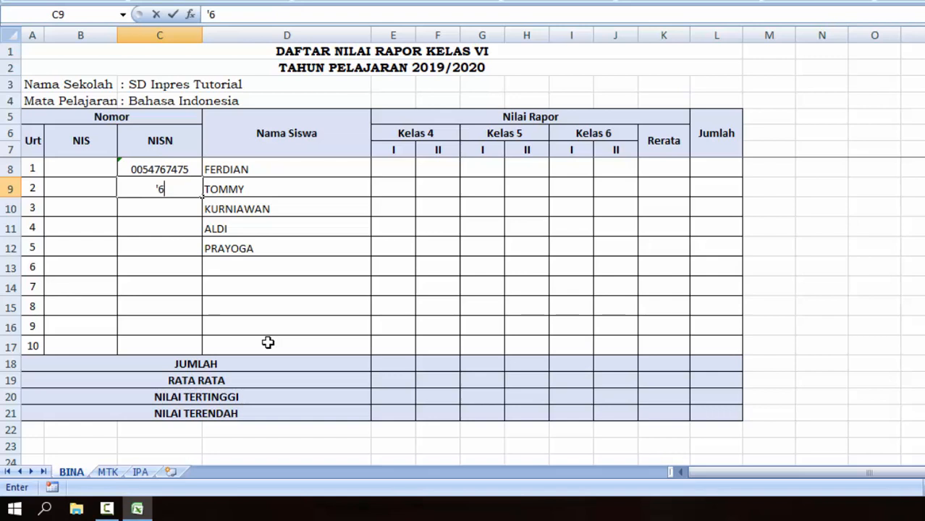
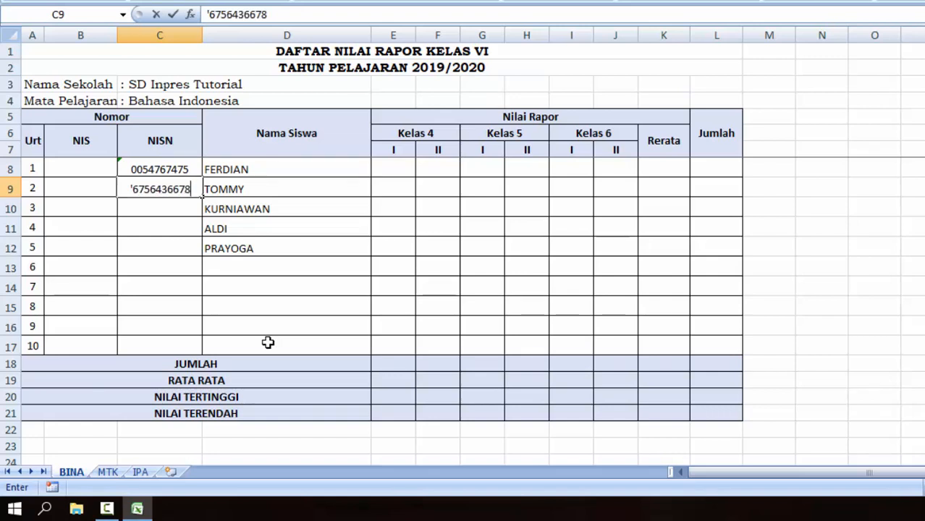
key("Return")
Enter the remaining three NISNs in C10:C12 as text, fixing a typo in the third.
type("'")
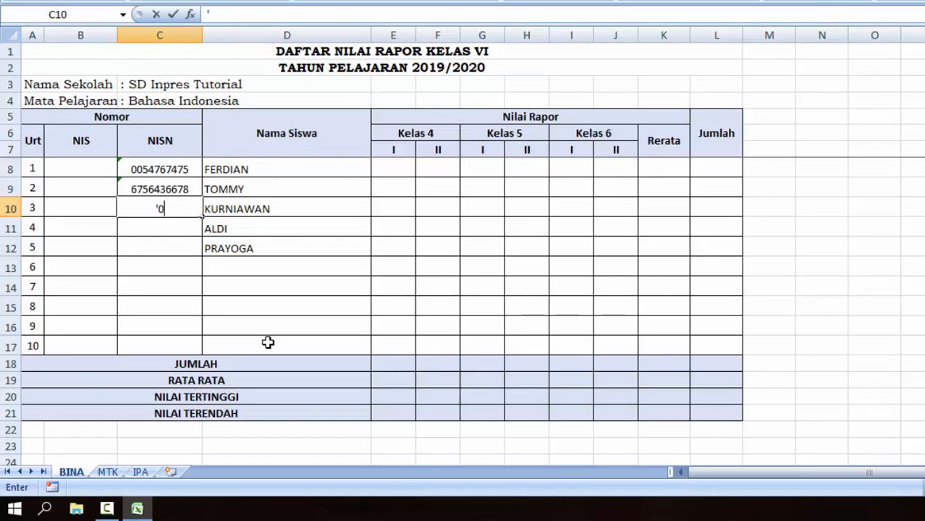
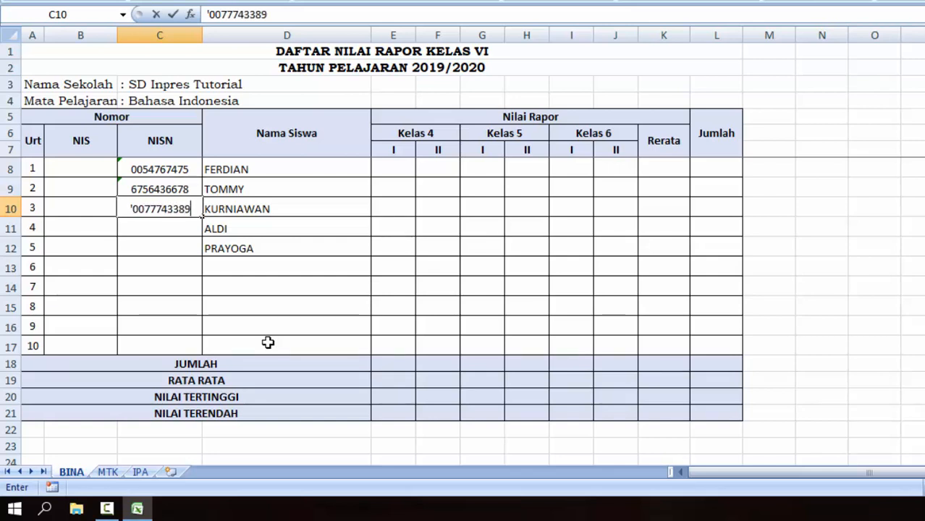
key("Return")
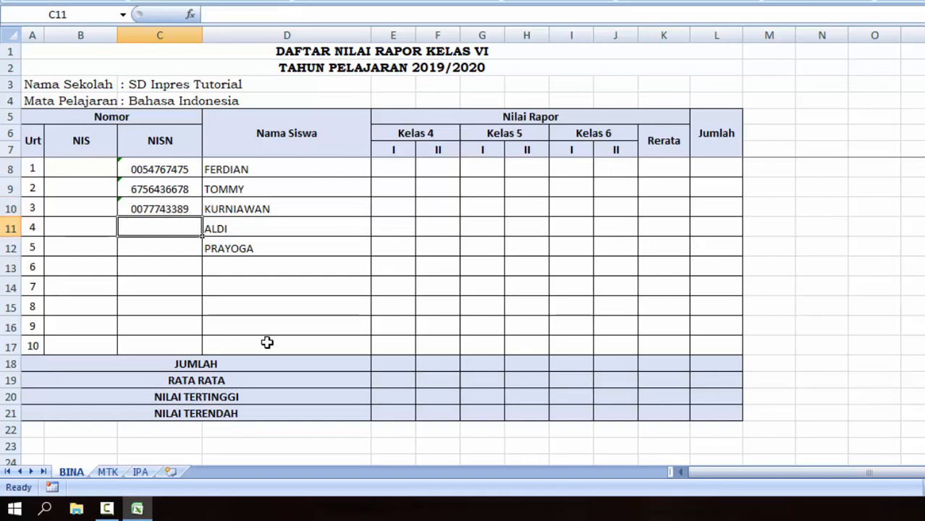
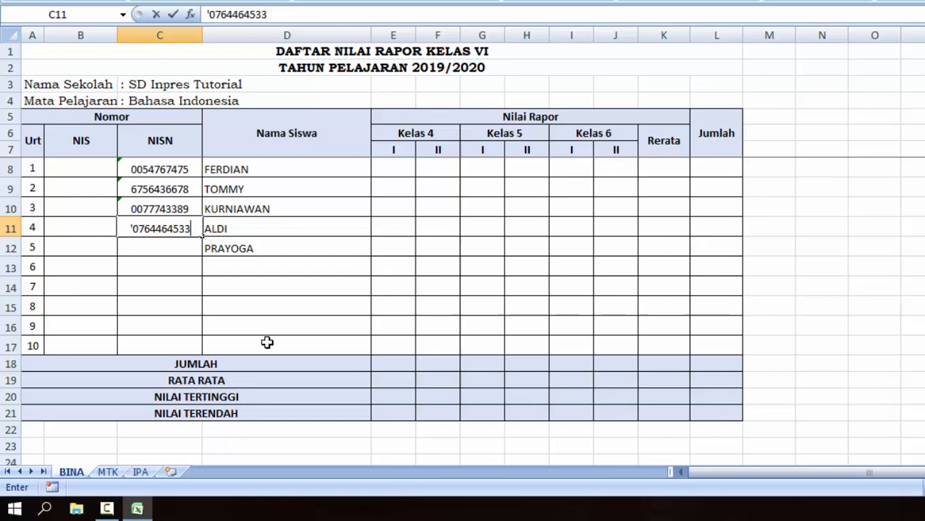
key("Return")
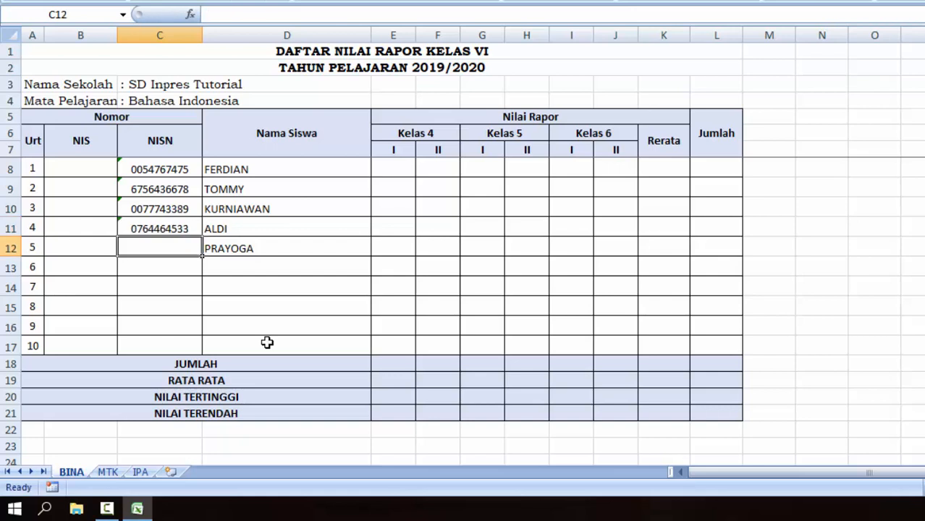
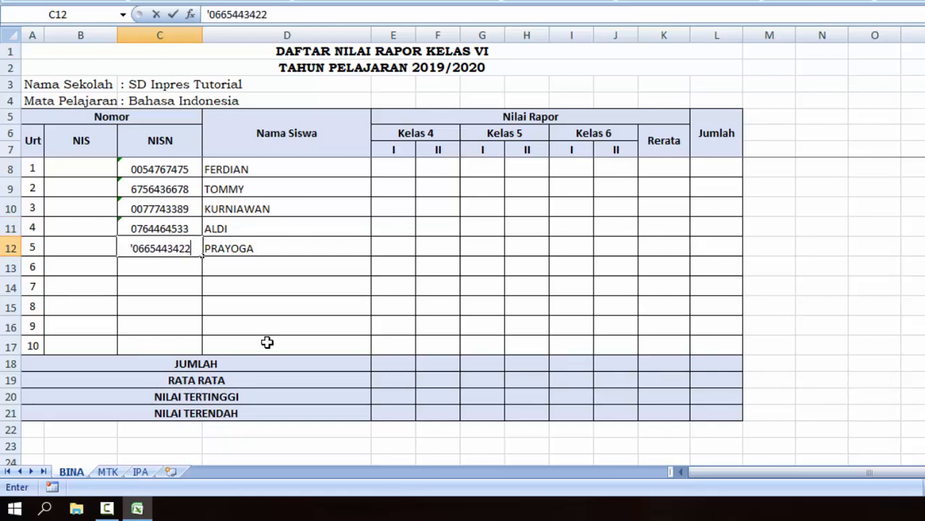
key("Return")
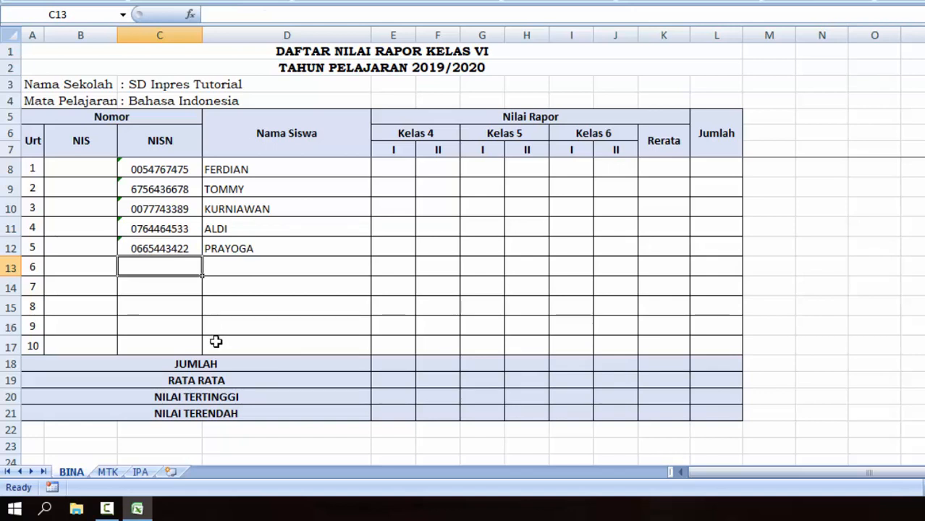
left_click(110, 475)
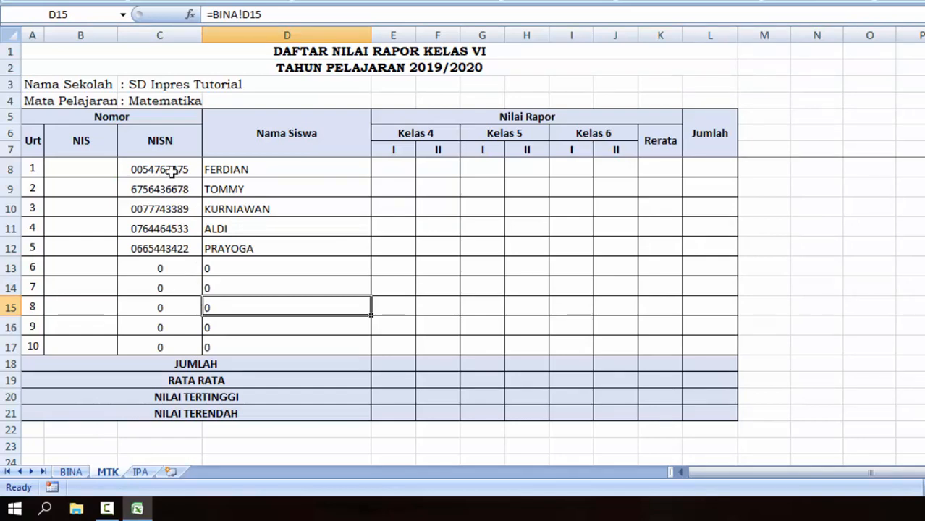
left_click(141, 471)
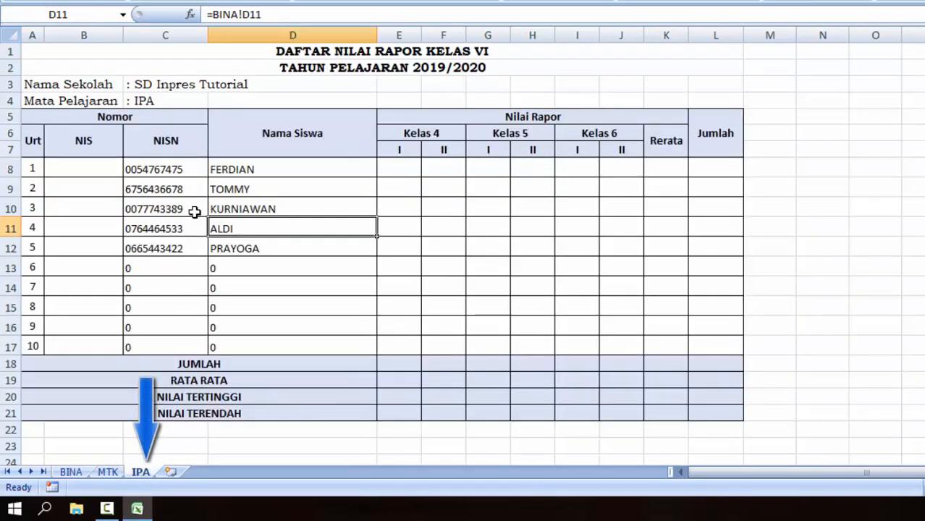
left_click_drag(176, 169, 186, 249)
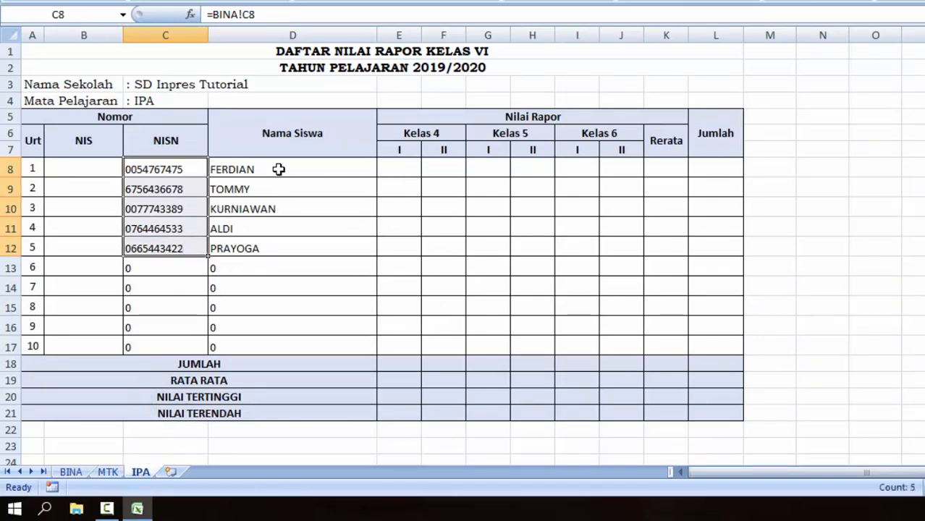
left_click(71, 472)
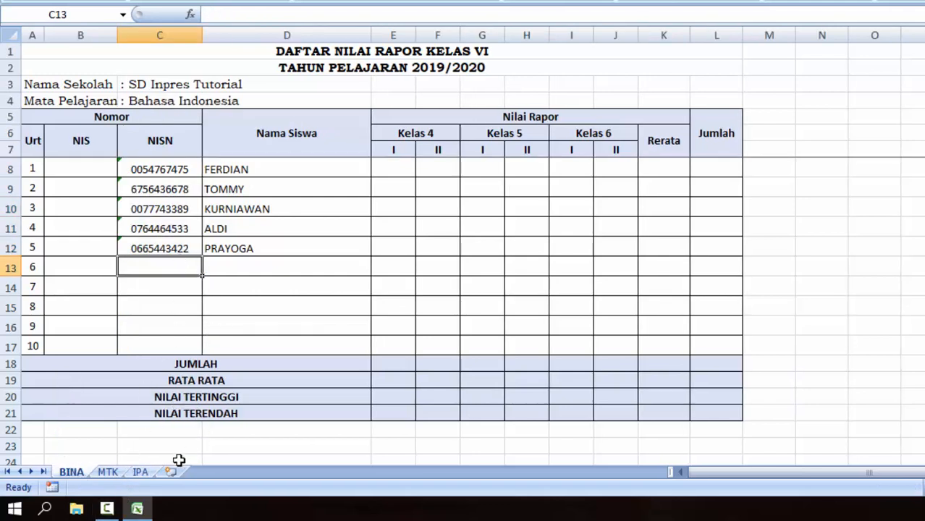
left_click(107, 472)
left_click(140, 472)
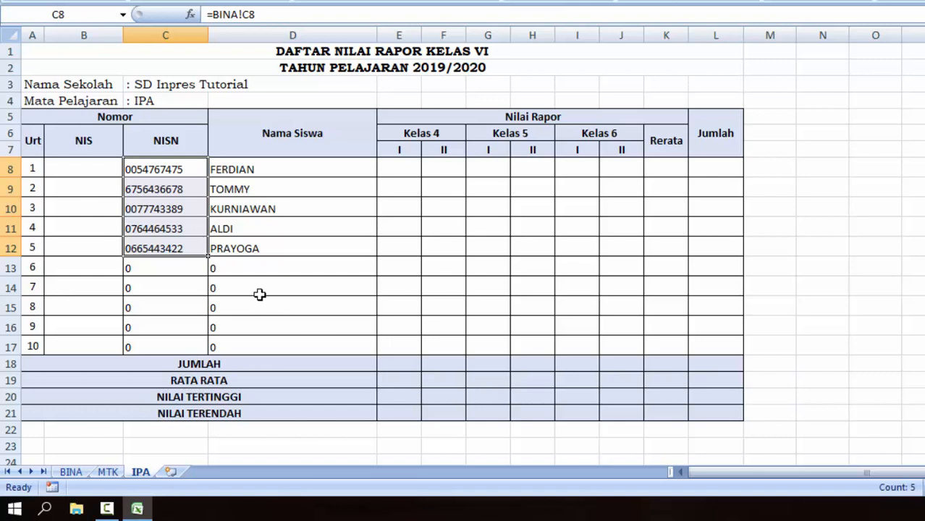
left_click(245, 171)
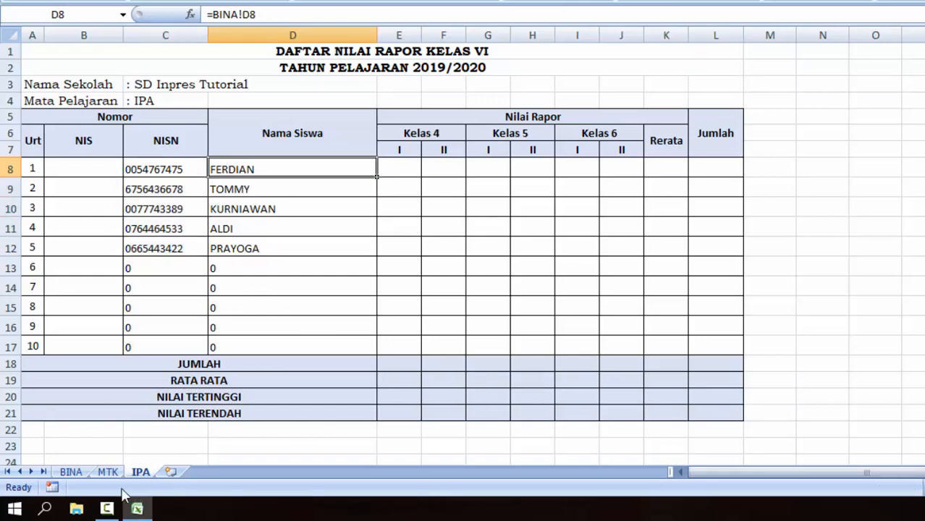
left_click(72, 472)
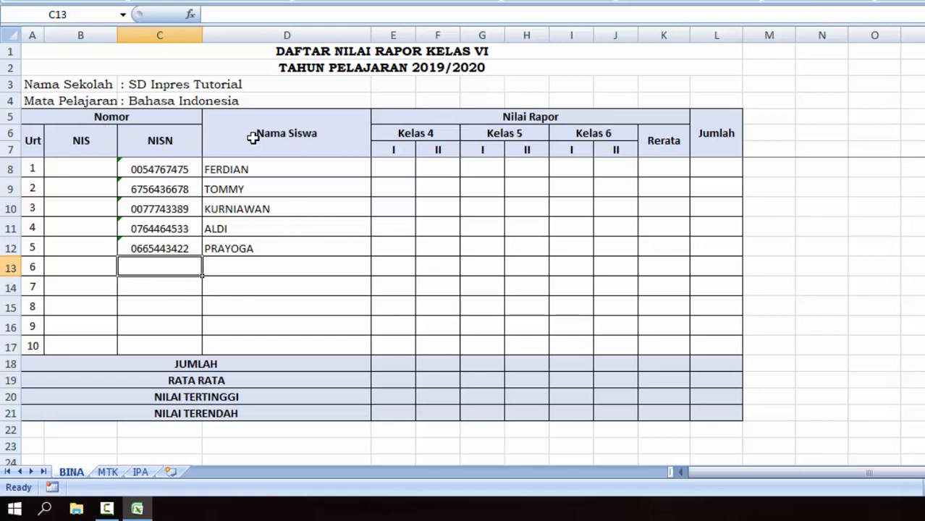
left_click(108, 472)
left_click(140, 472)
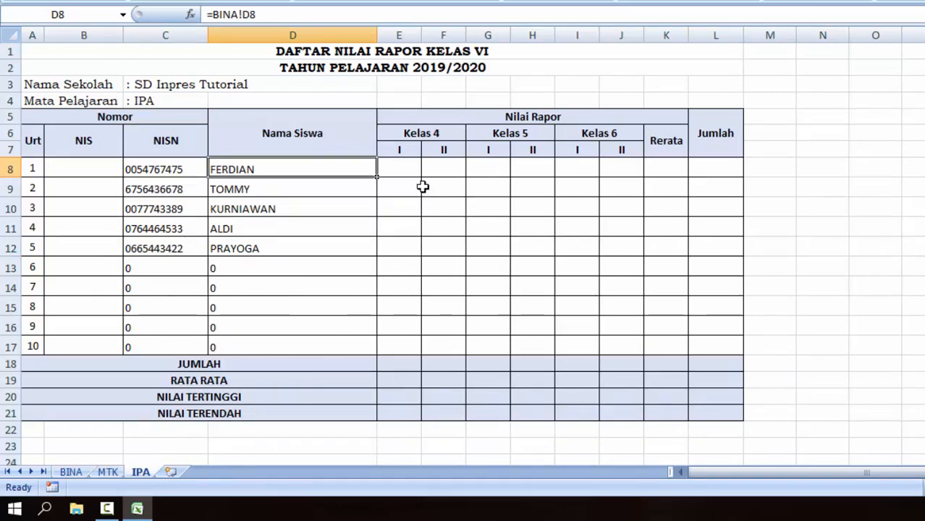
left_click(408, 171)
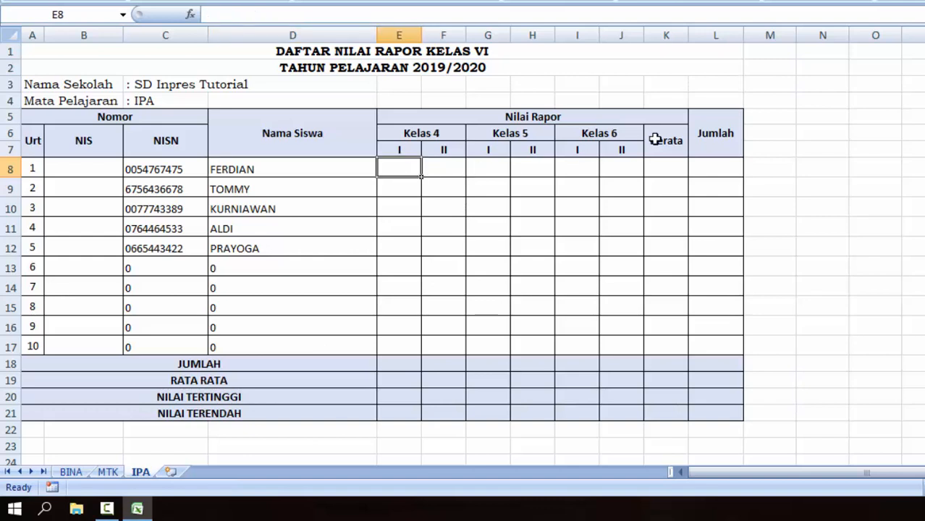
left_click(458, 170)
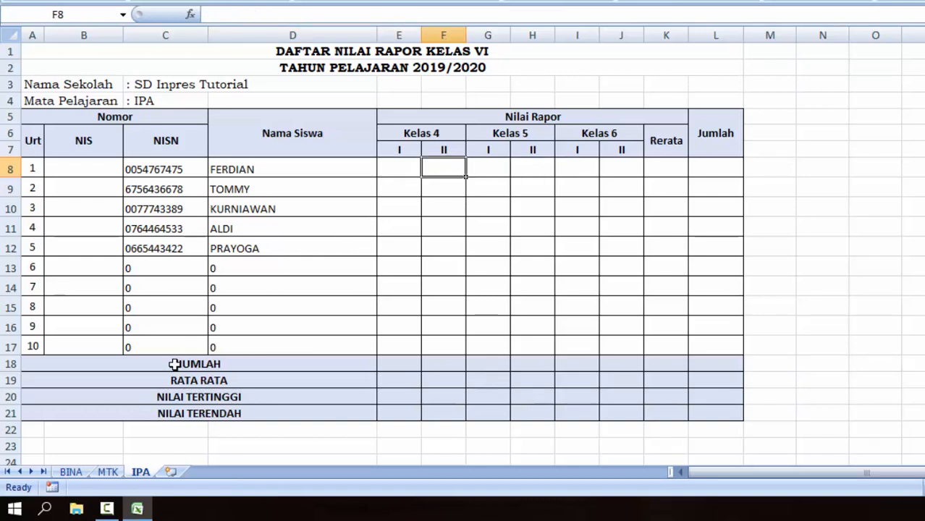
left_click(91, 471)
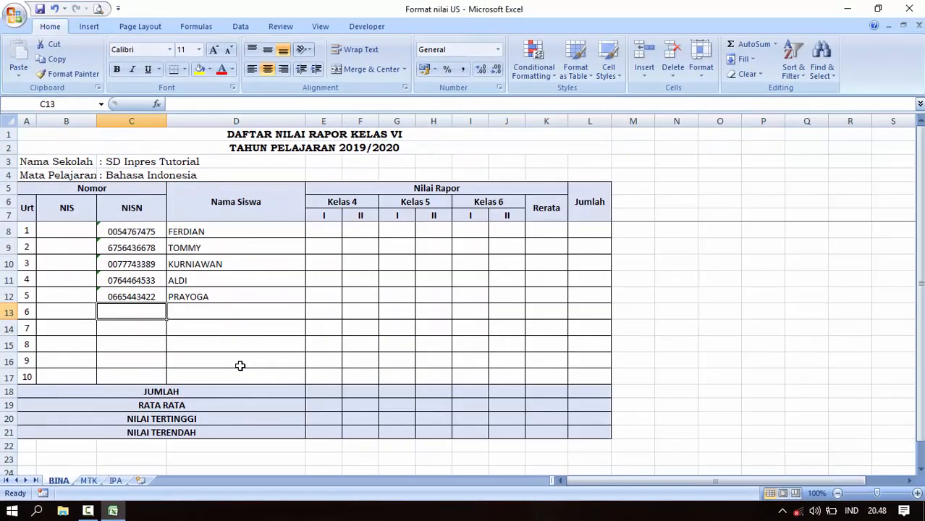